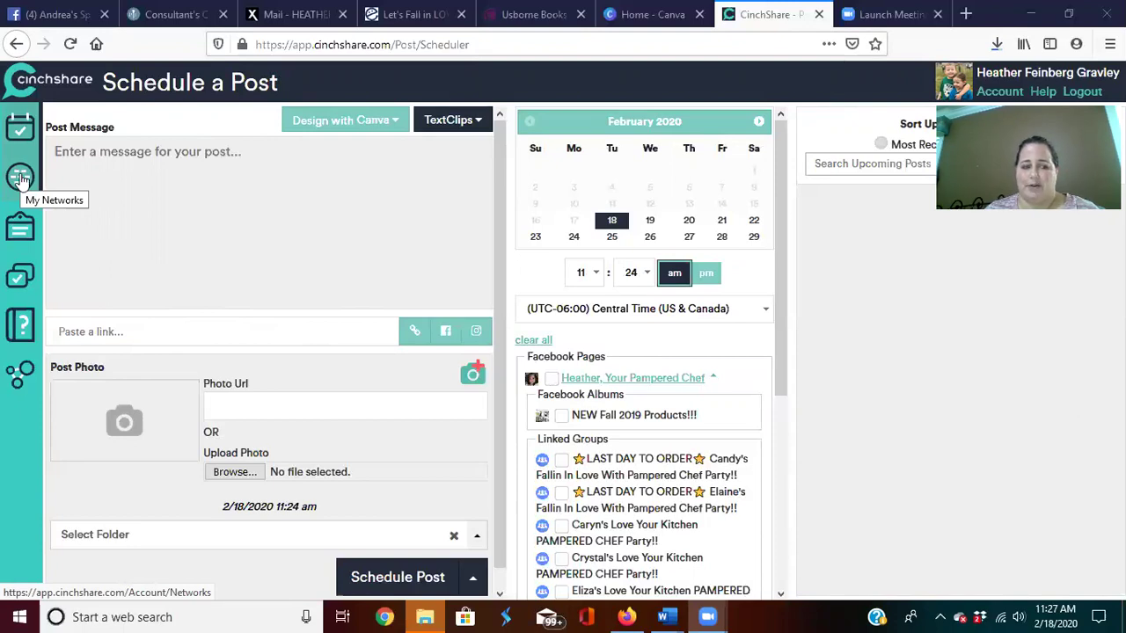
Open My Networks and review the Facebook timeline, groups and pages listed there.
click(21, 179)
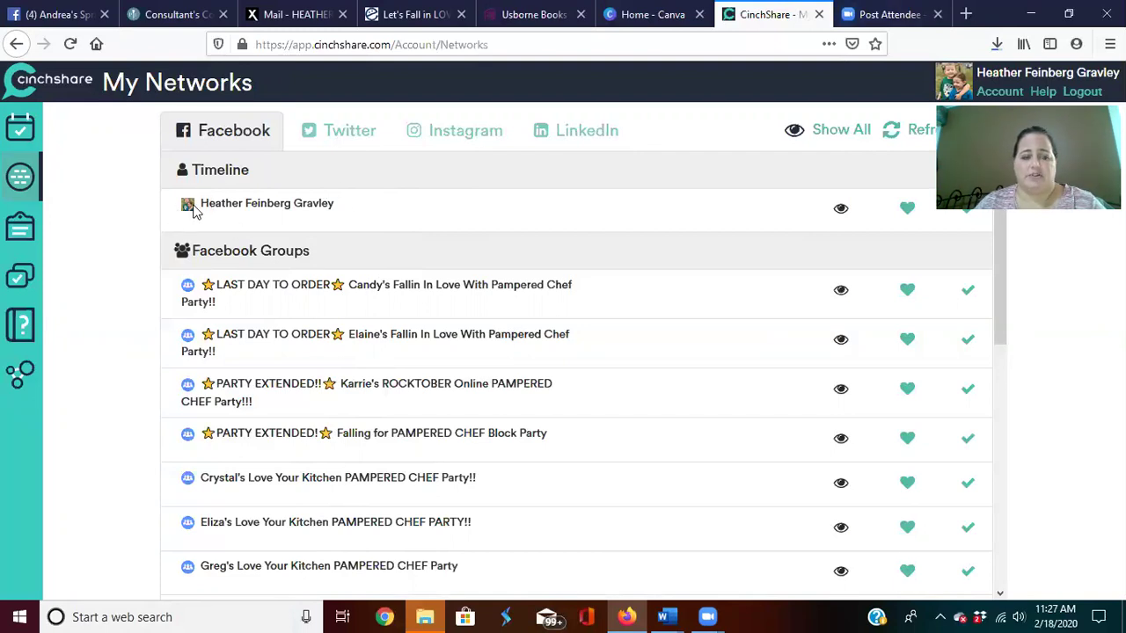
scroll(224, 254, down, 3)
scroll(225, 257, down, 4)
scroll(227, 261, up, 6)
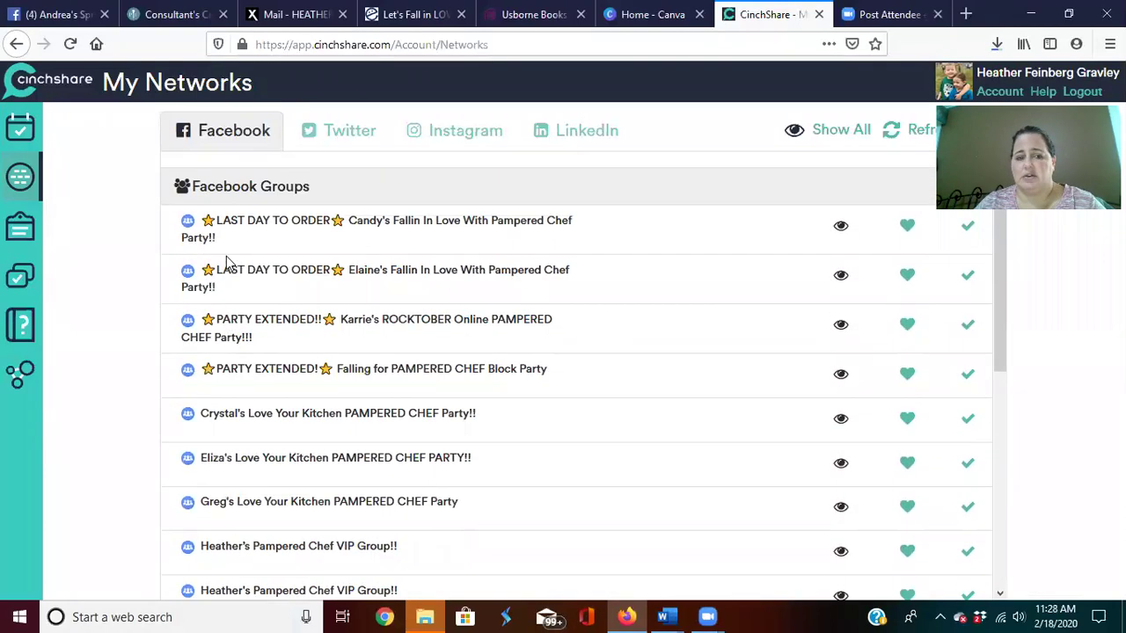
scroll(239, 216, up, 2)
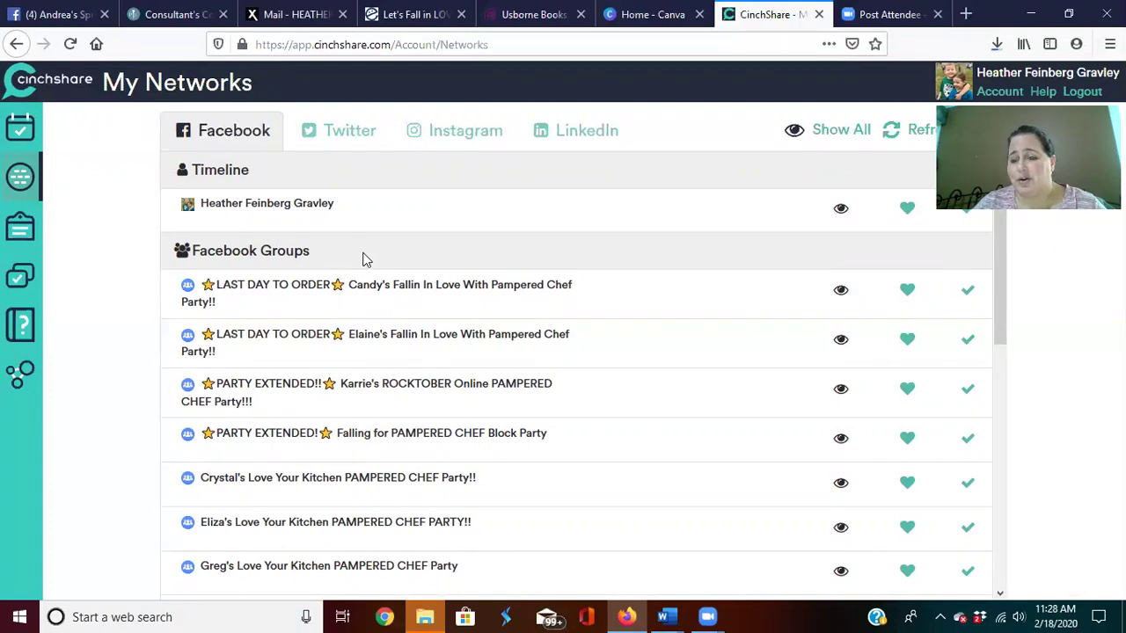
scroll(367, 259, down, 5)
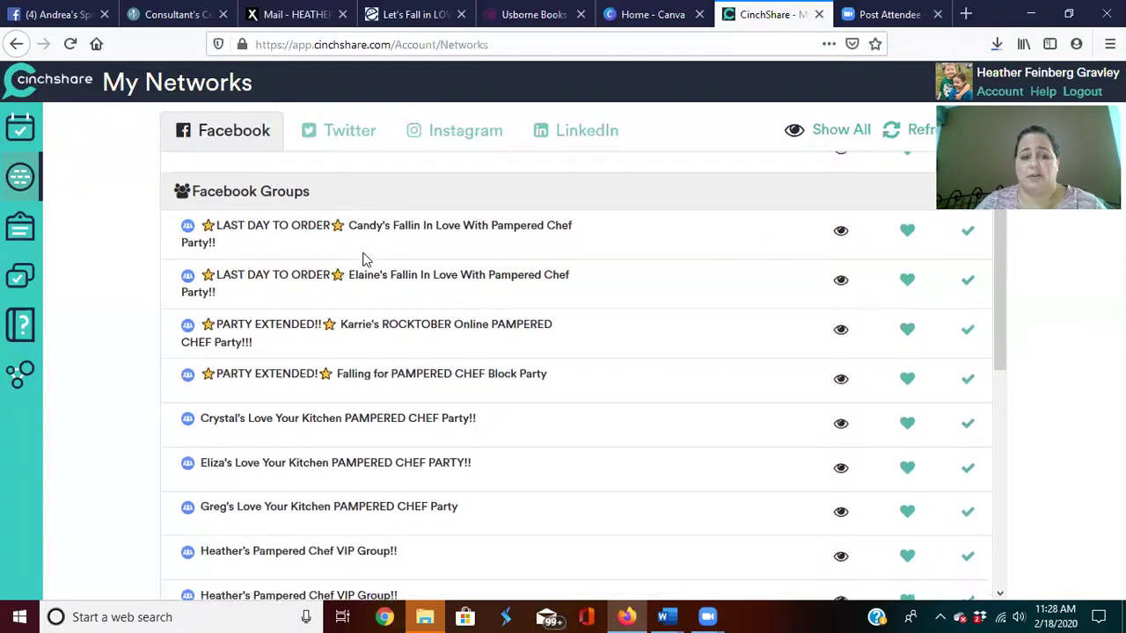
scroll(365, 257, down, 5)
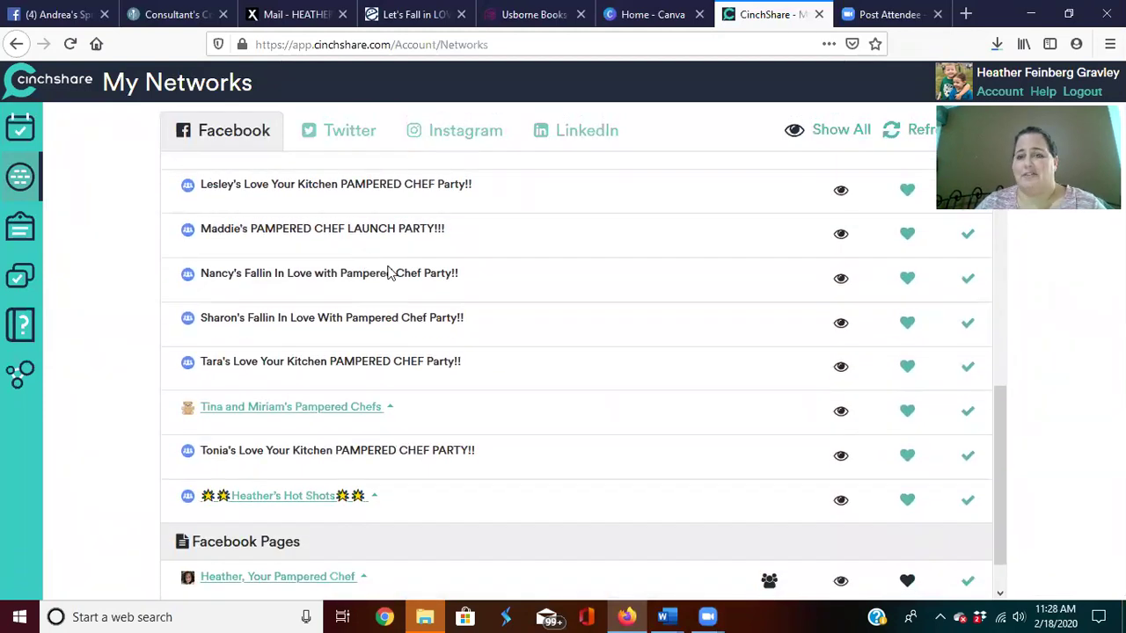
scroll(391, 280, down, 1)
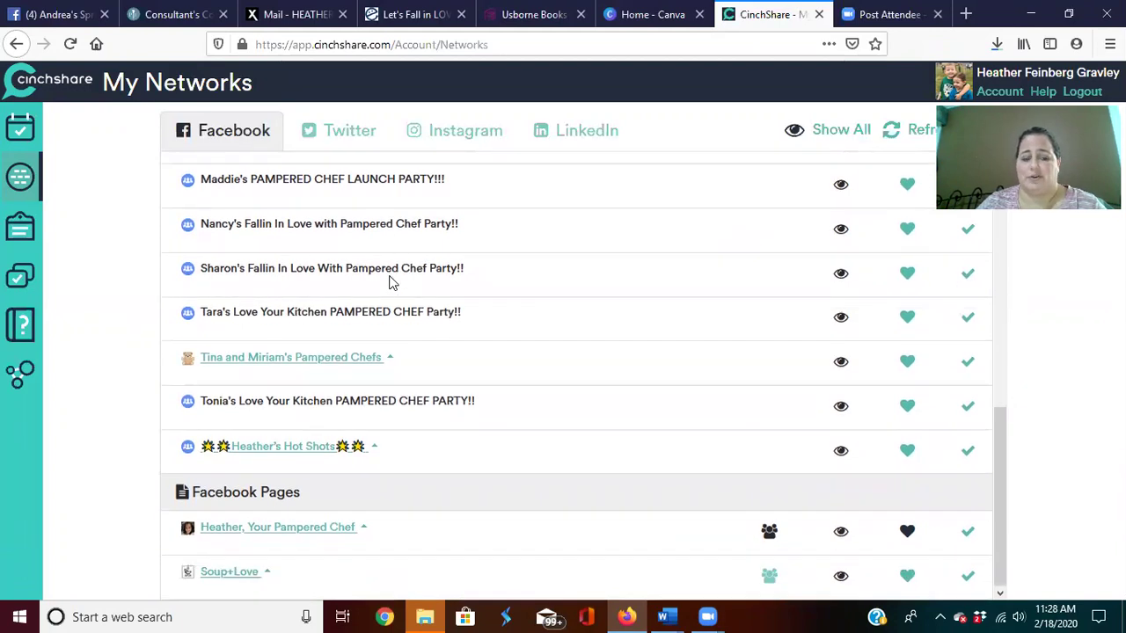
scroll(389, 283, up, 3)
scroll(389, 283, down, 3)
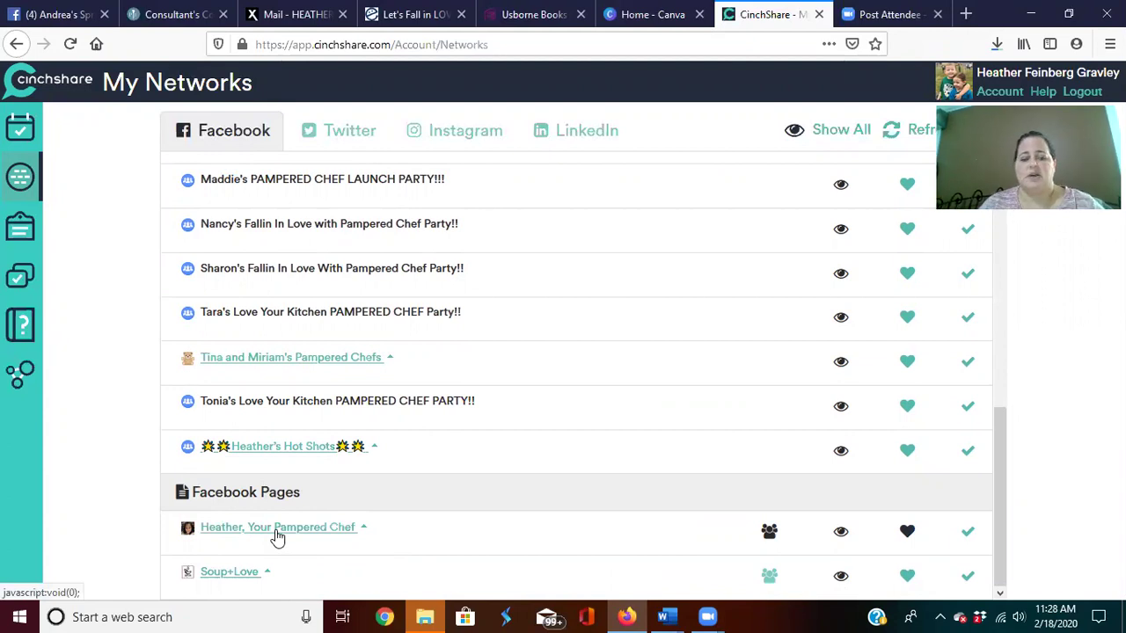
Expand the Pampered Chef business page under Facebook Pages and examine its albums and linked groups.
click(277, 528)
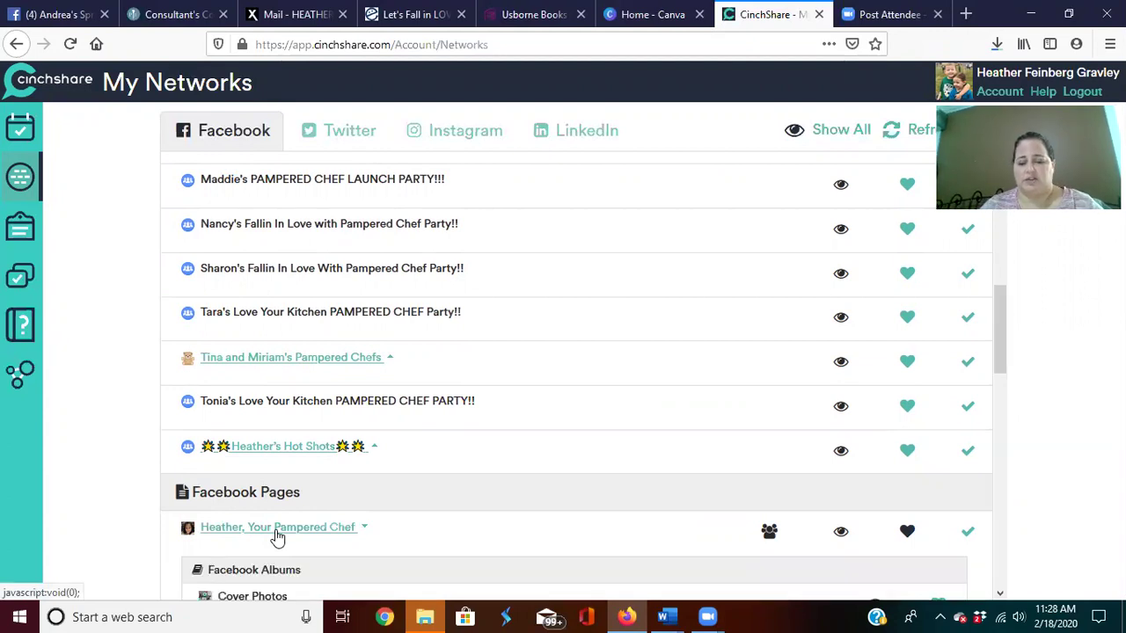
scroll(277, 537, down, 5)
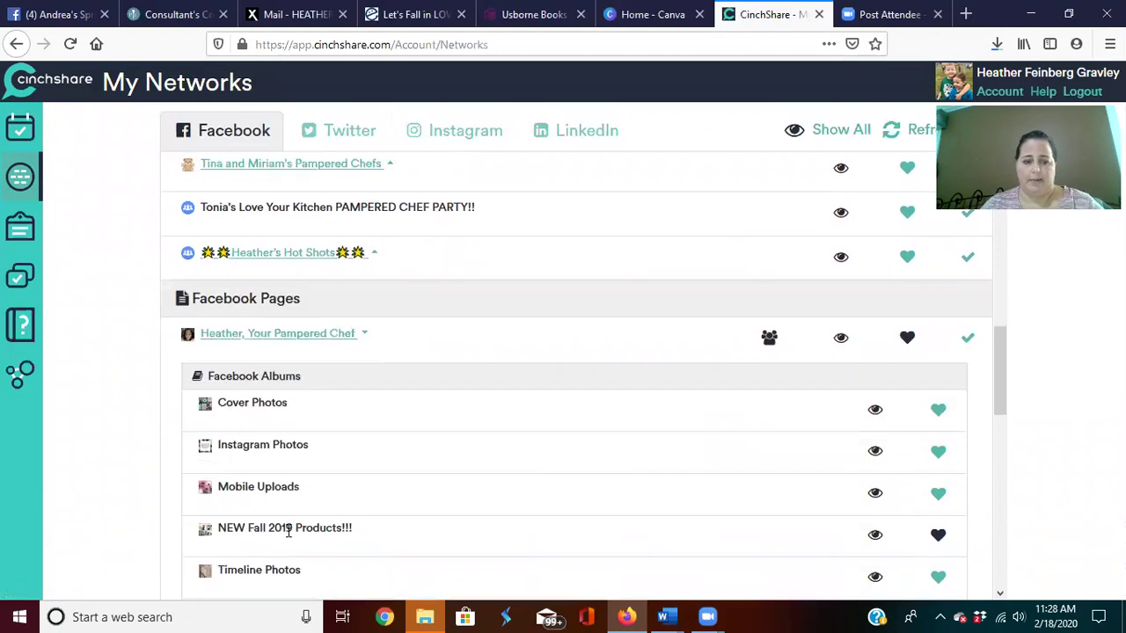
scroll(289, 530, down, 3)
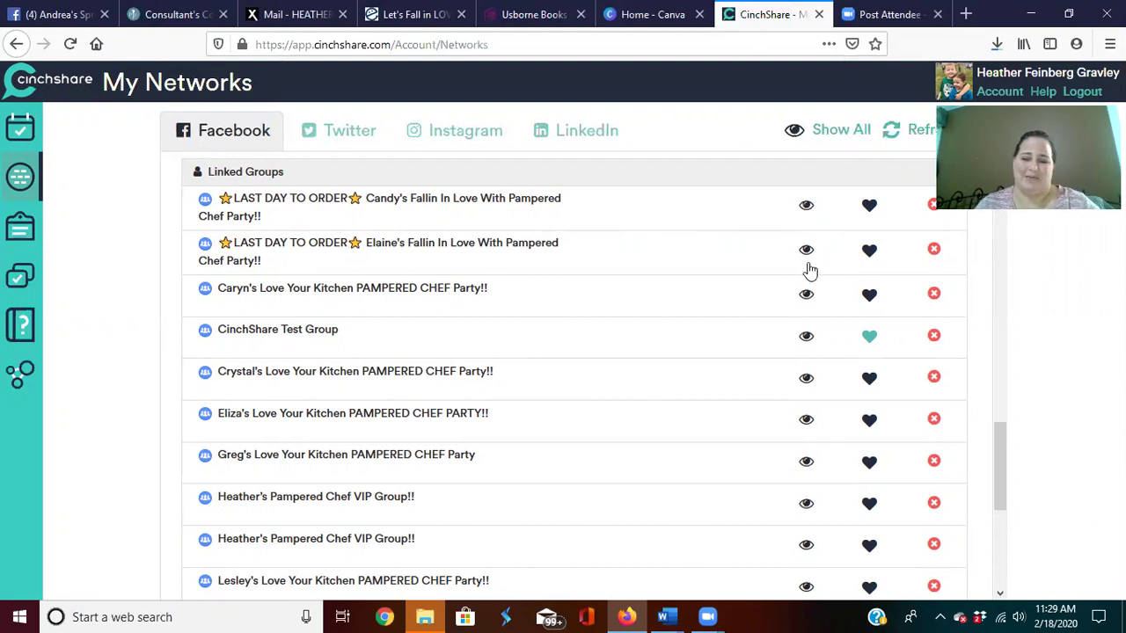
Show all hidden linked groups to check their visibility settings, and hide them again.
click(807, 211)
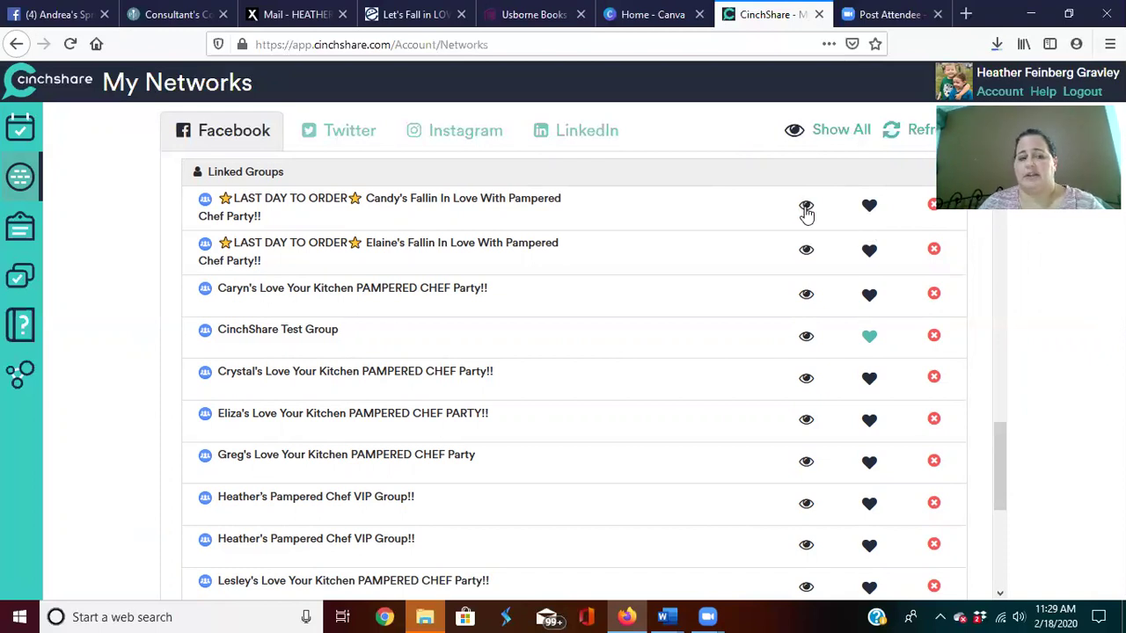
click(837, 134)
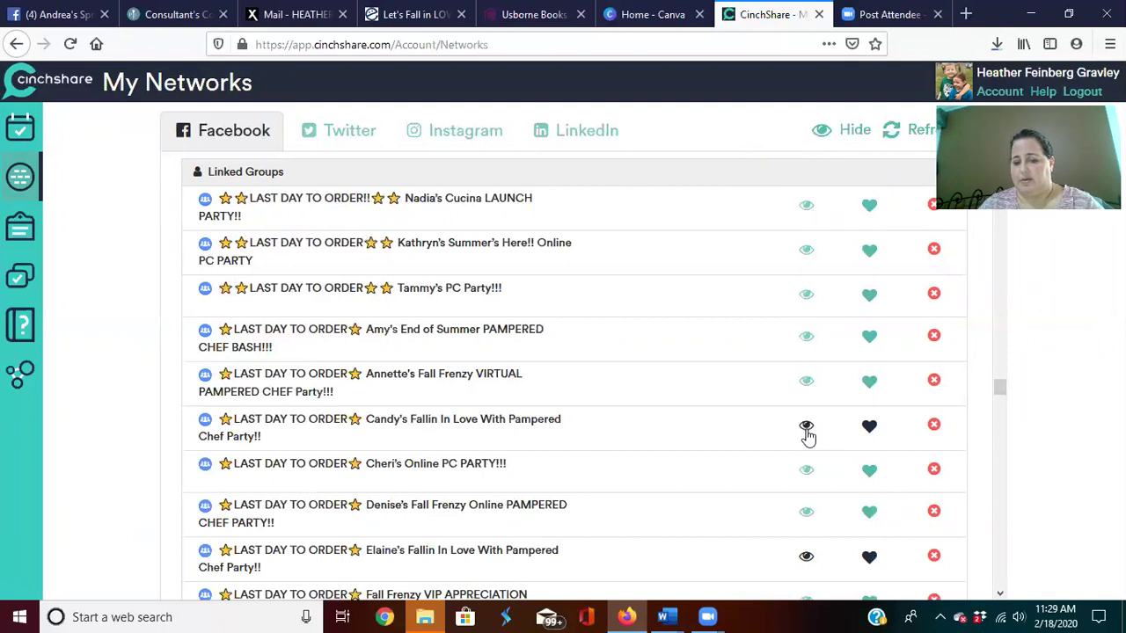
click(852, 133)
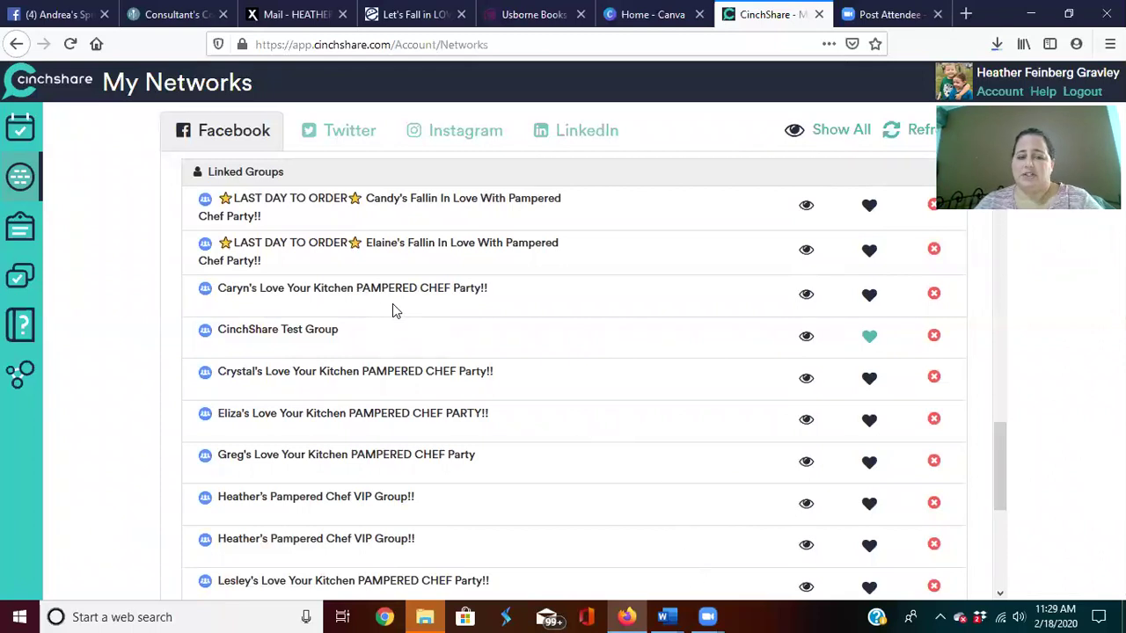
Refresh the networks and look through the updated Facebook groups and pages.
click(925, 132)
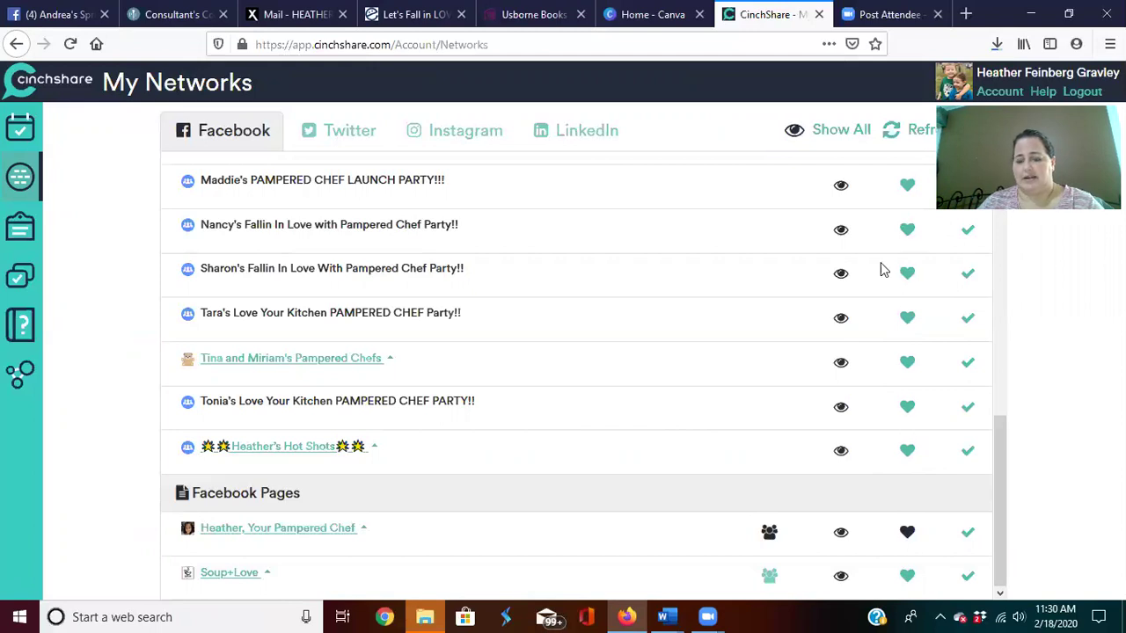
scroll(813, 341, up, 2)
scroll(813, 341, up, 10)
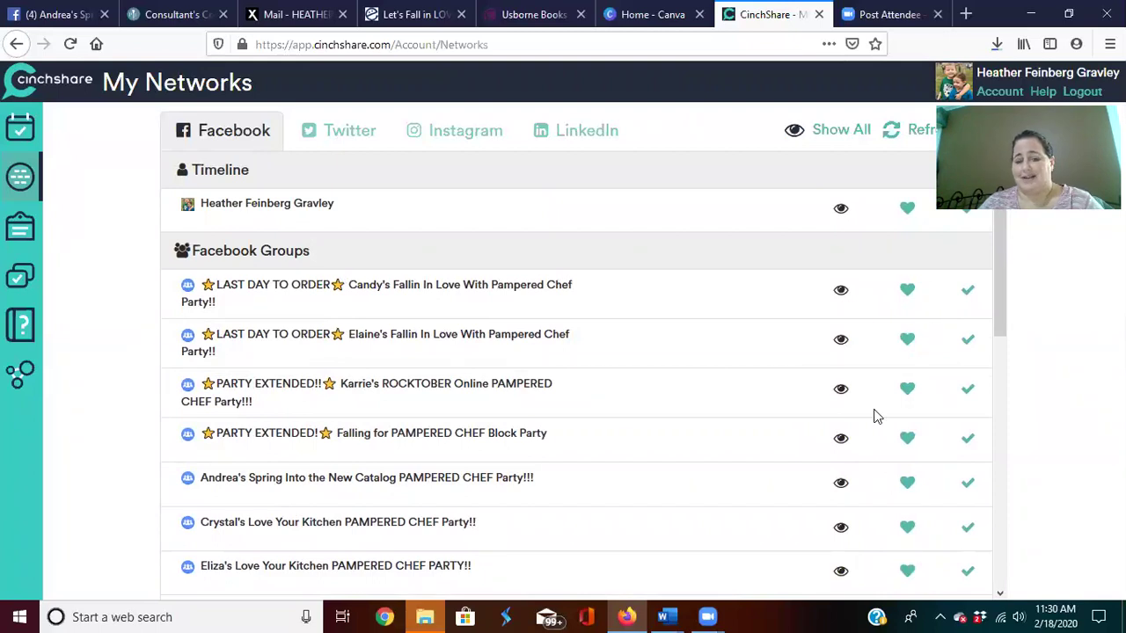
scroll(877, 416, down, 5)
scroll(876, 415, down, 5)
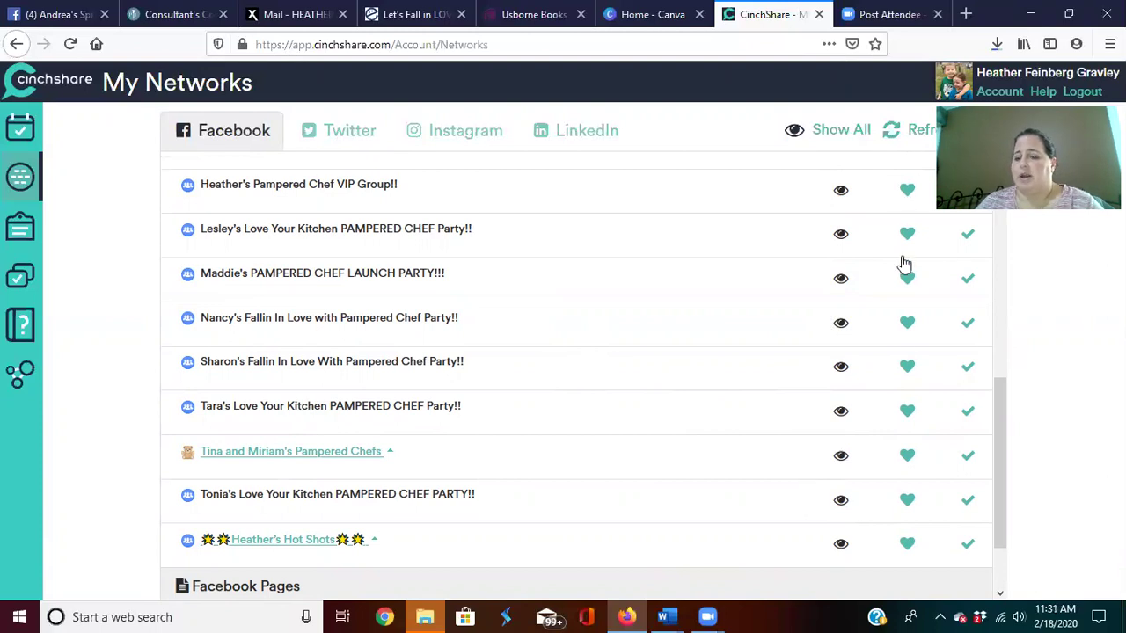
scroll(883, 500, down, 2)
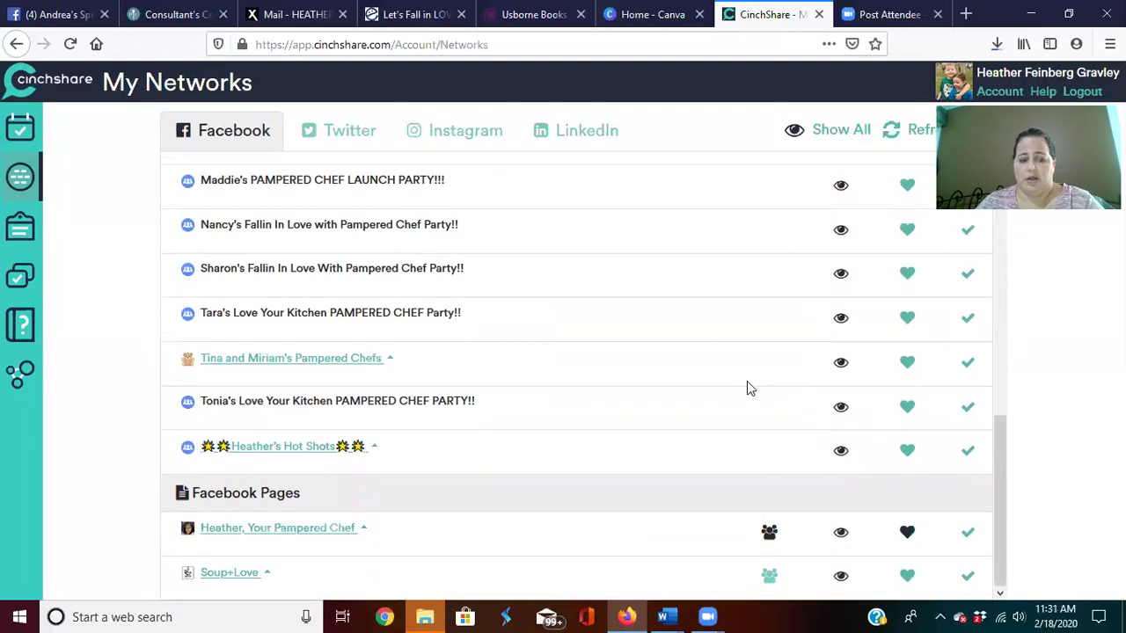
Expand the Pampered Chef business page and mark its linked "Spring Into the New Catalog PAMPERED CHEF Party!!!" group as a favorite.
click(269, 531)
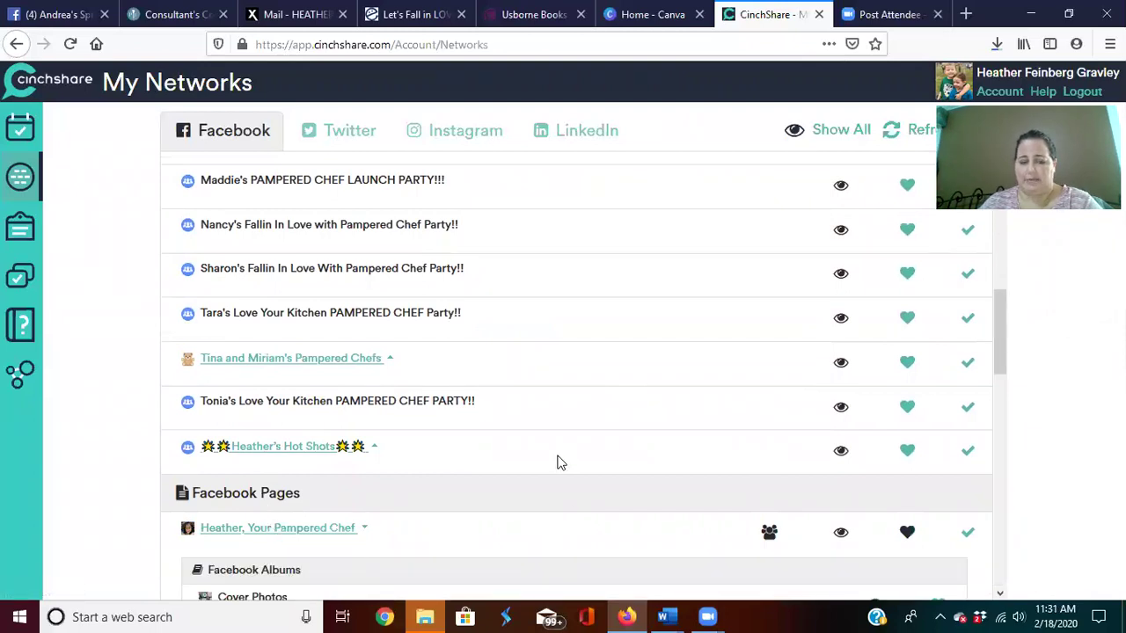
scroll(558, 460, down, 8)
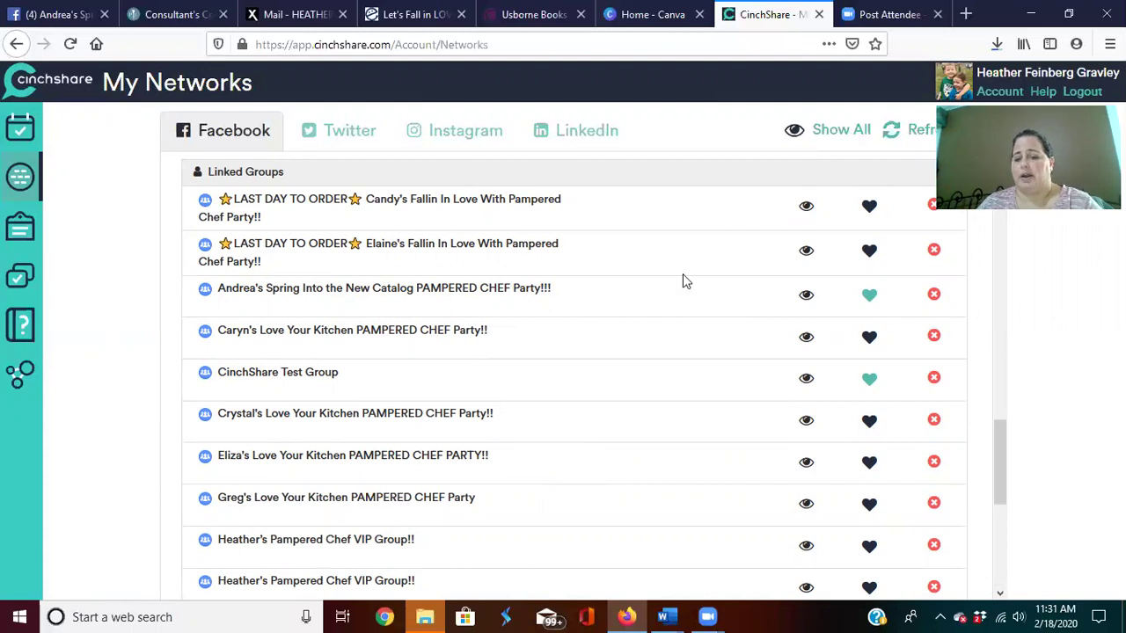
click(871, 298)
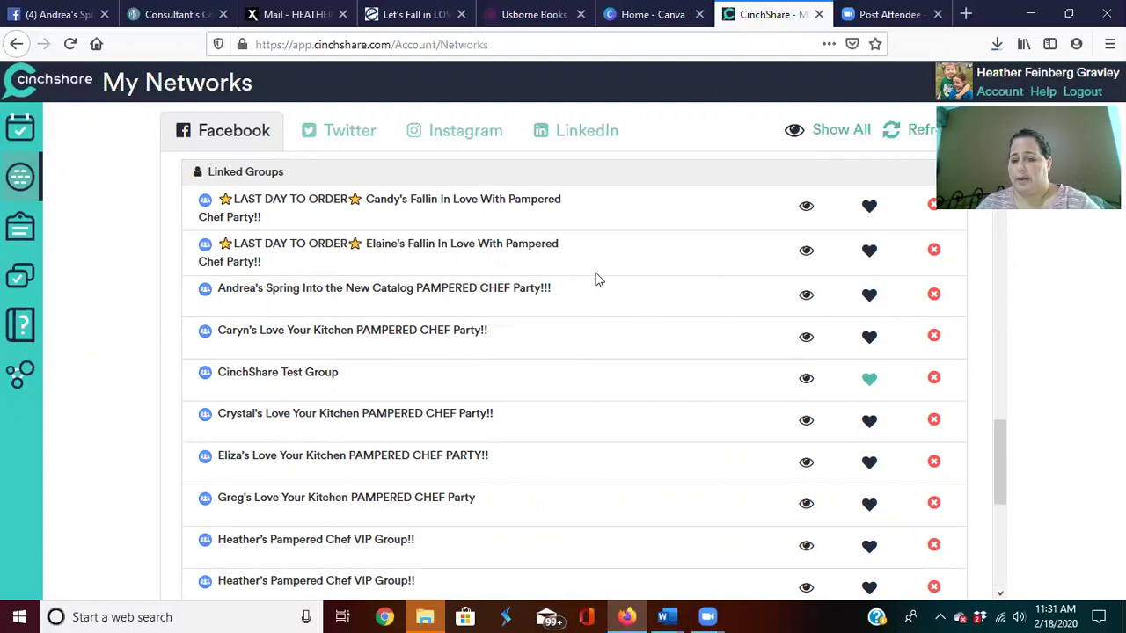
Try to link the Spring Into the New Catalog party group to the Pampered Chef page using its Facebook group URL.
scroll(602, 313, up, 3)
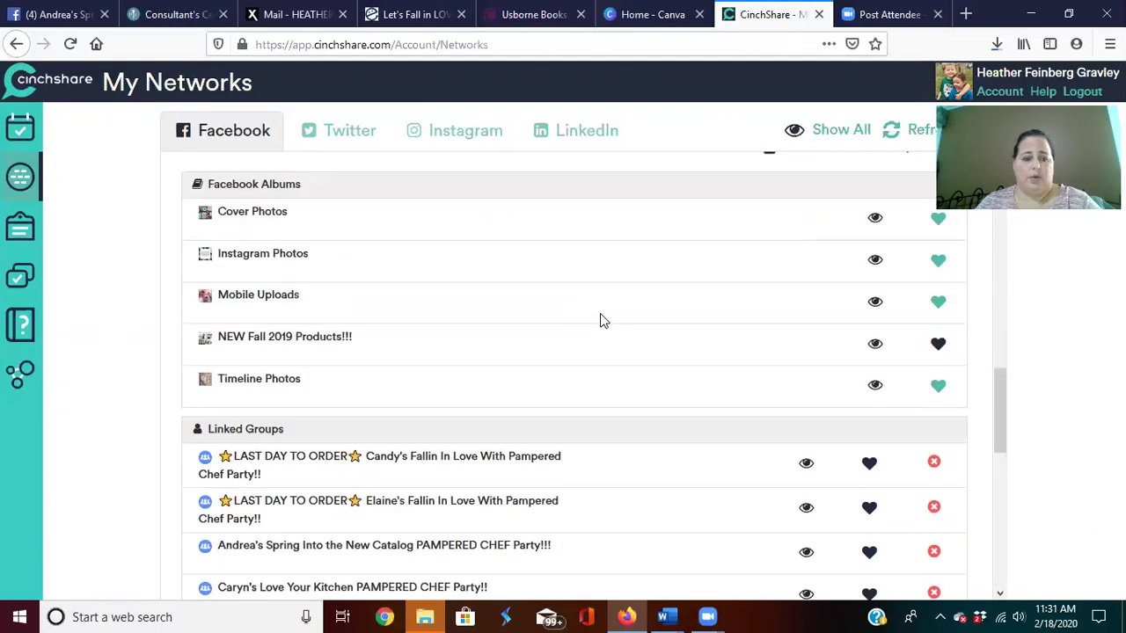
scroll(691, 445, up, 2)
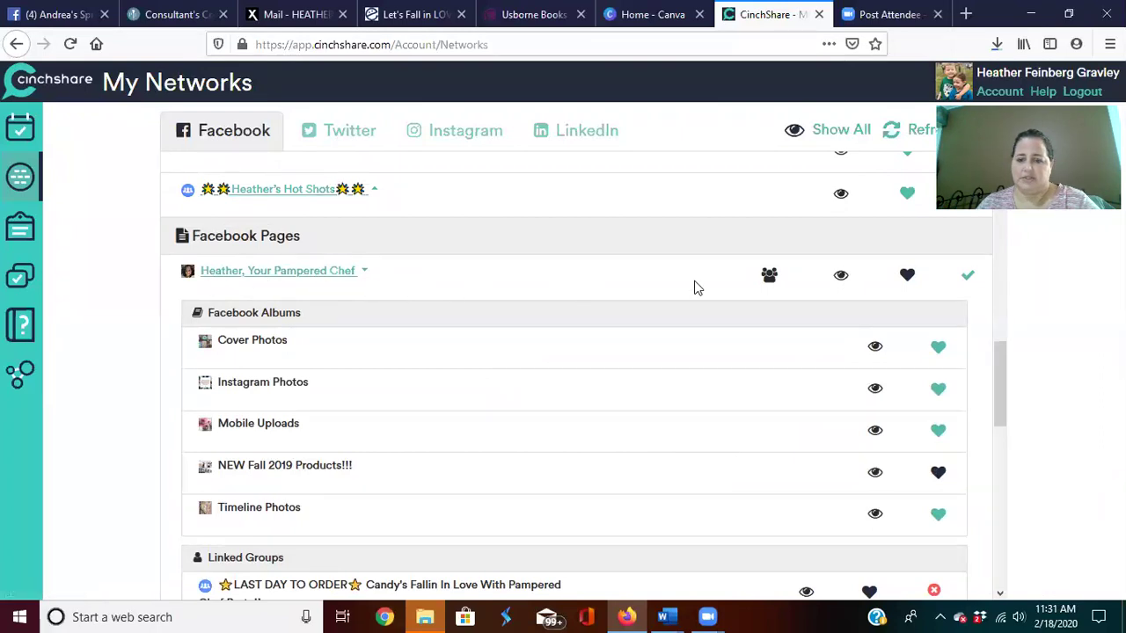
click(769, 276)
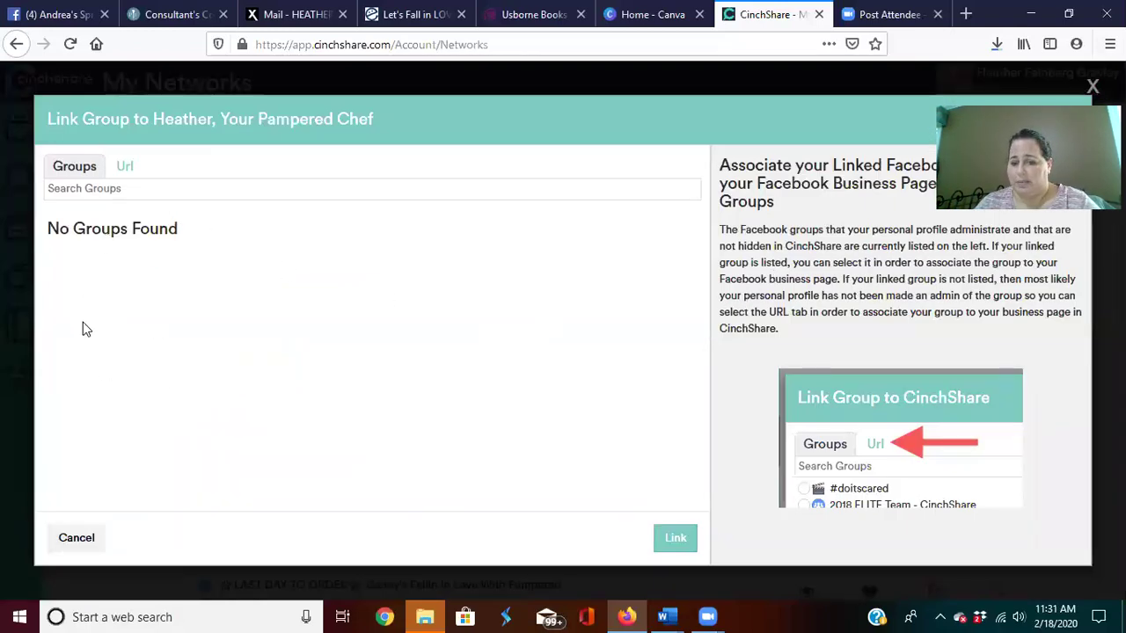
click(88, 13)
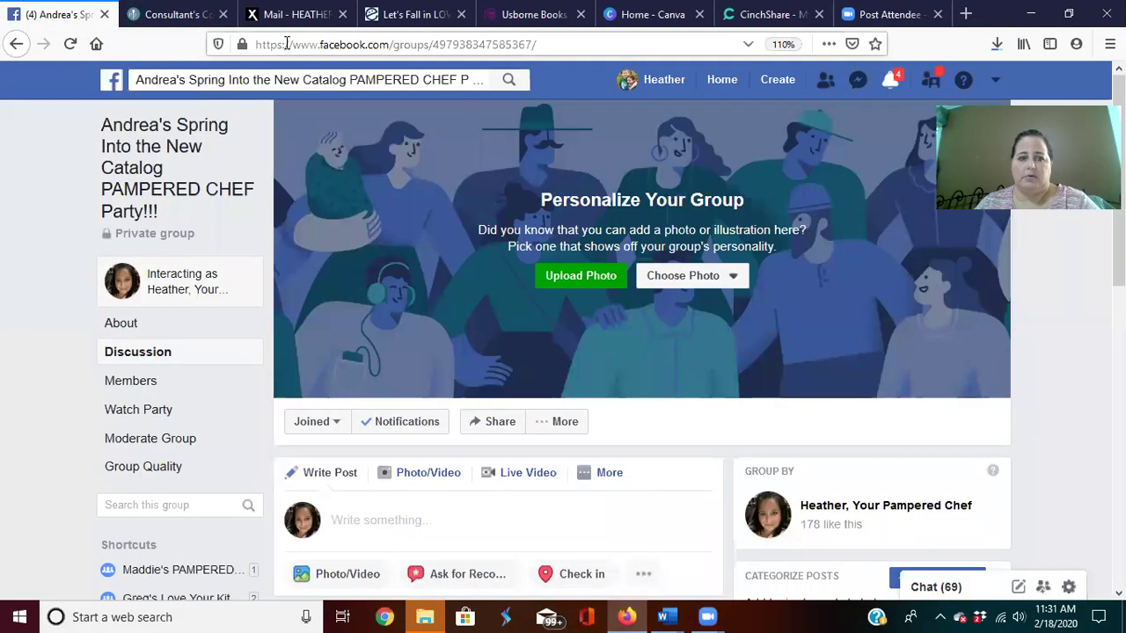
drag(286, 44, 604, 49)
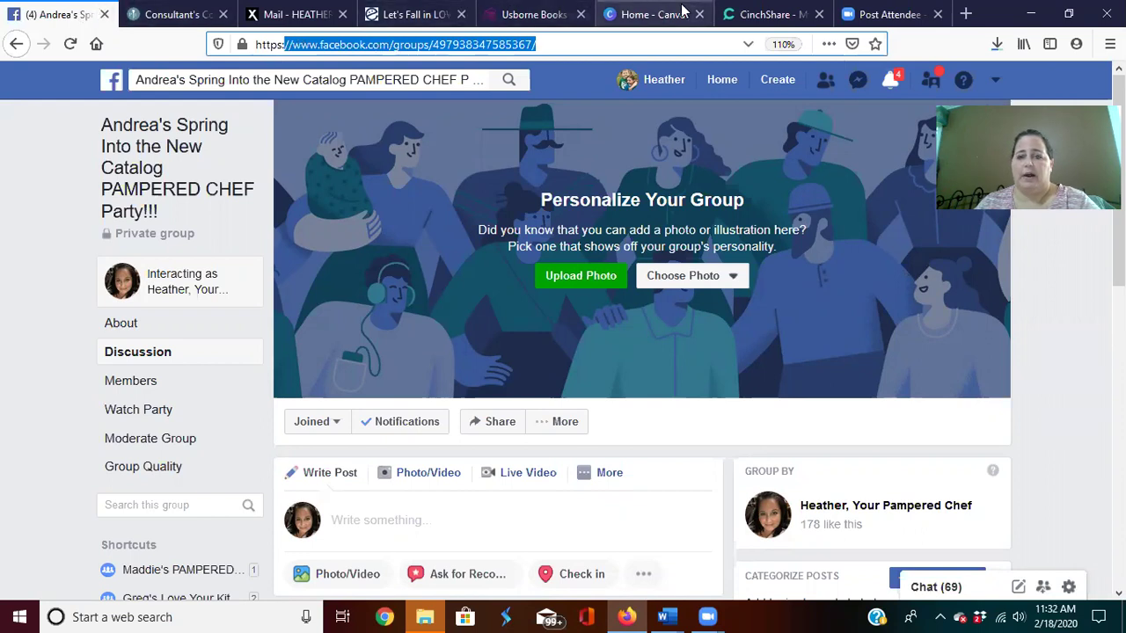
click(856, 18)
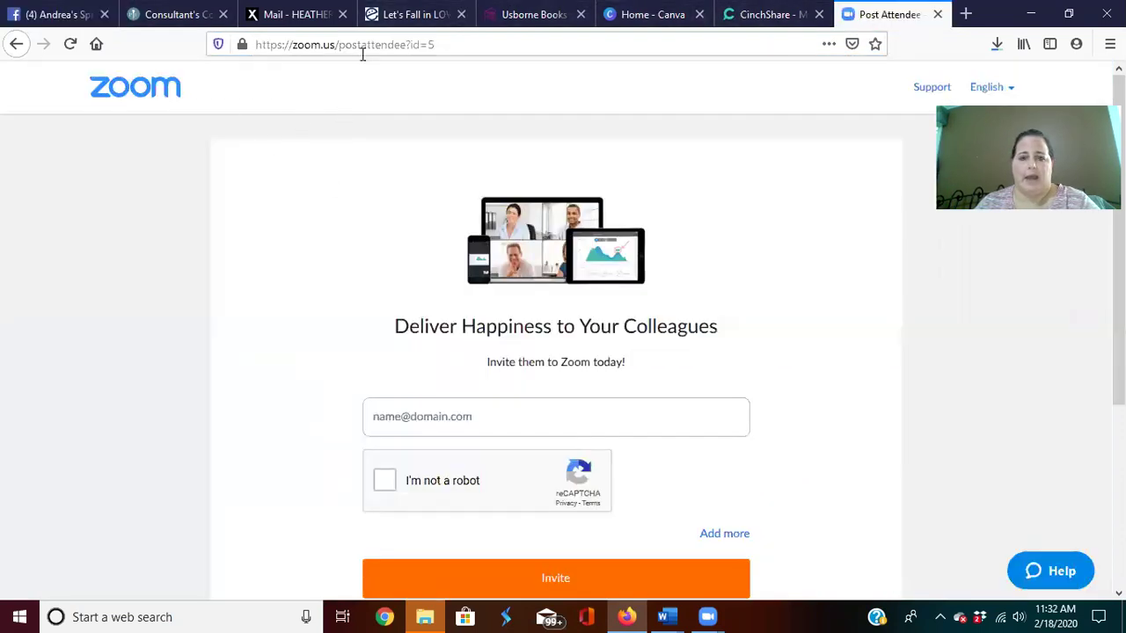
click(748, 14)
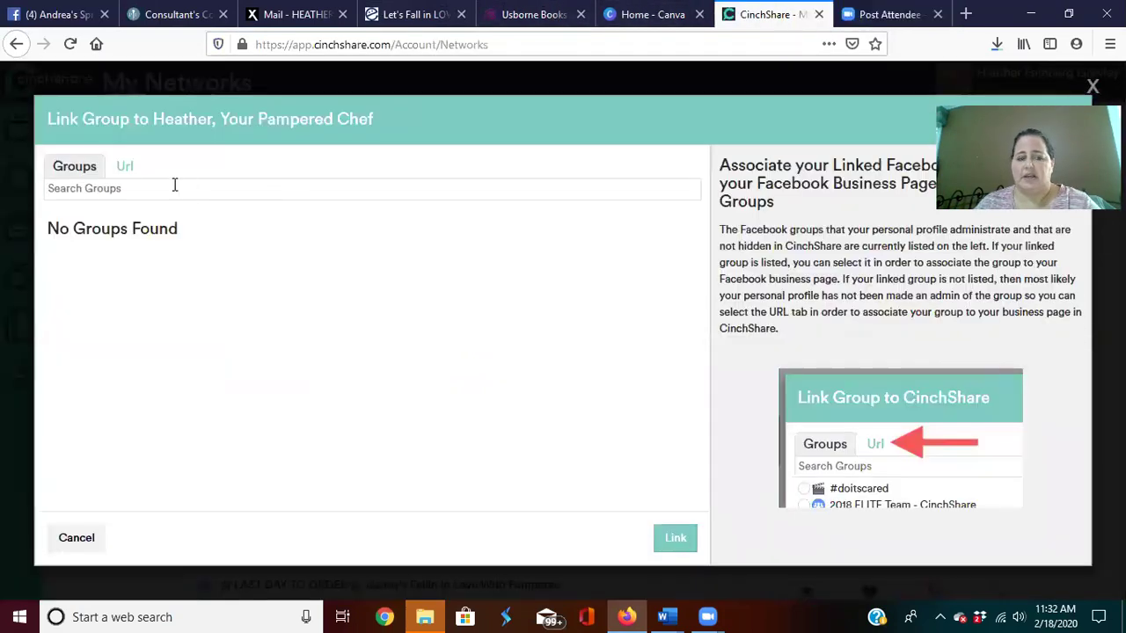
click(122, 167)
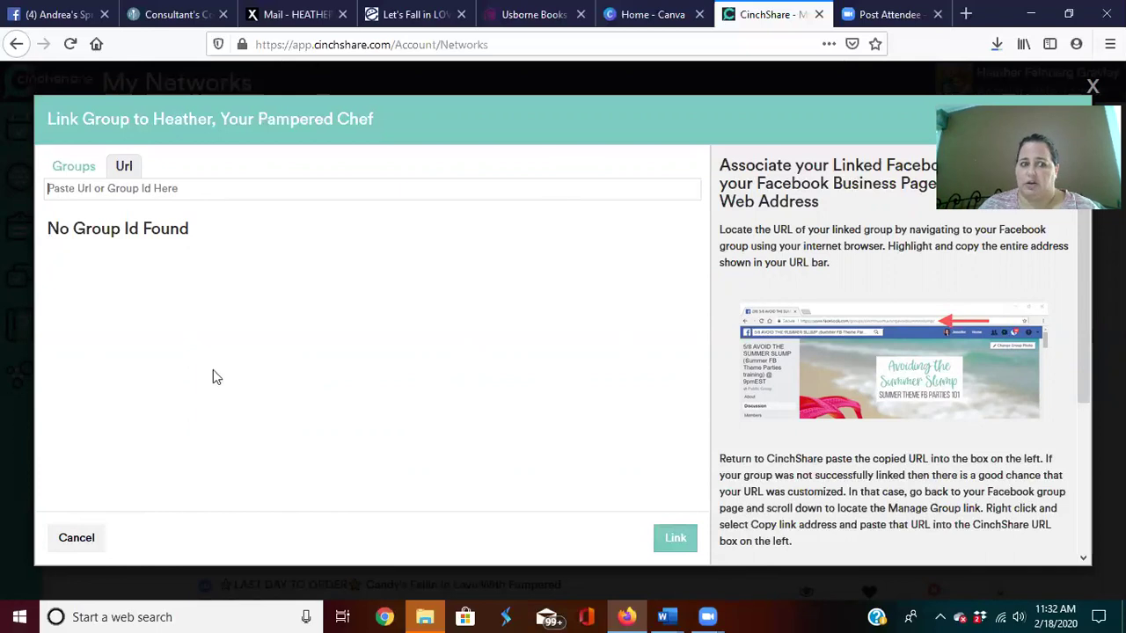
click(88, 538)
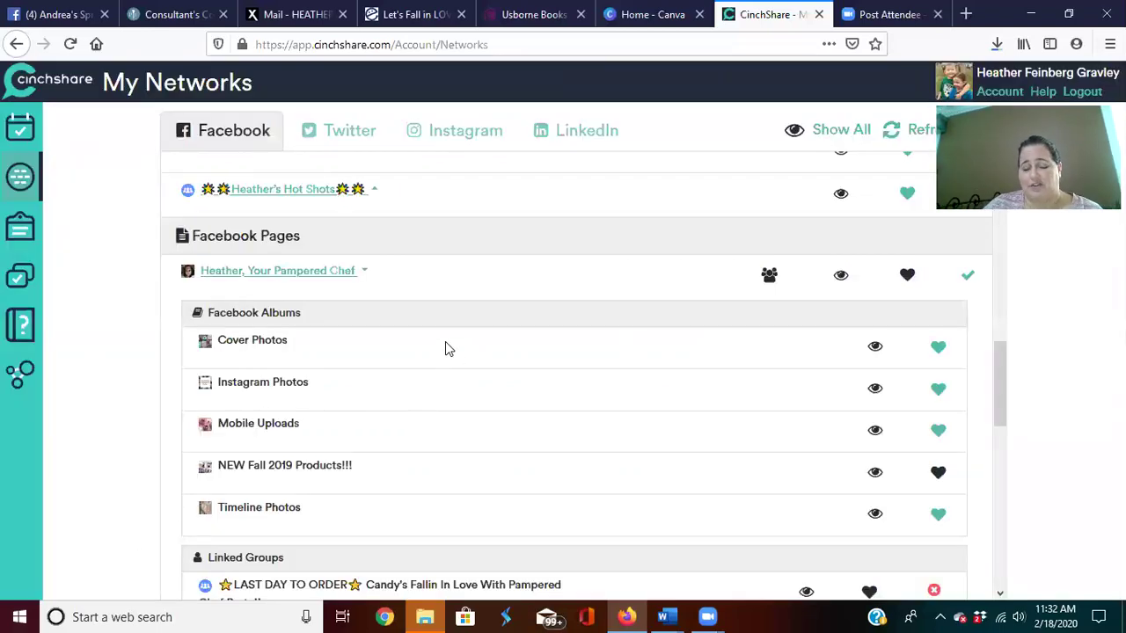
scroll(441, 379, down, 1)
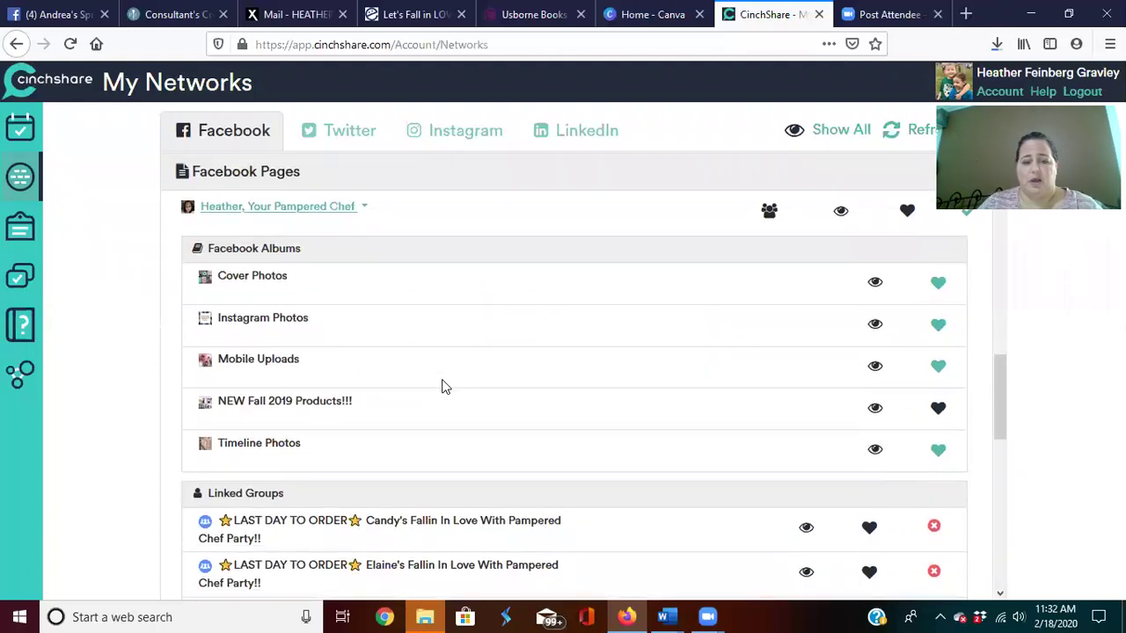
scroll(442, 387, down, 5)
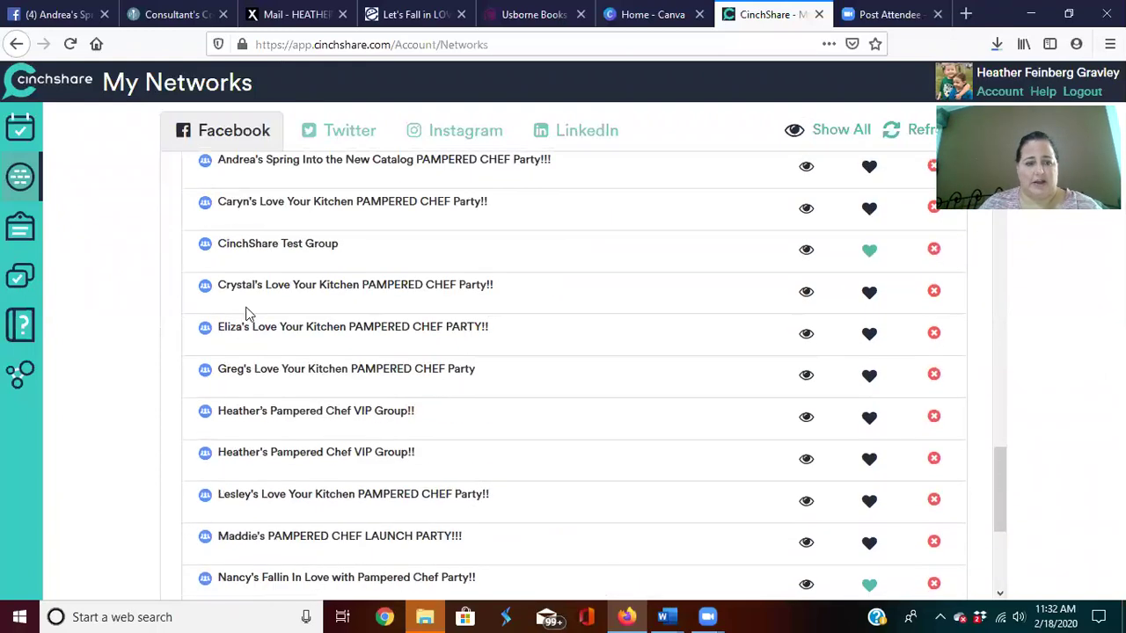
scroll(238, 264, up, 1)
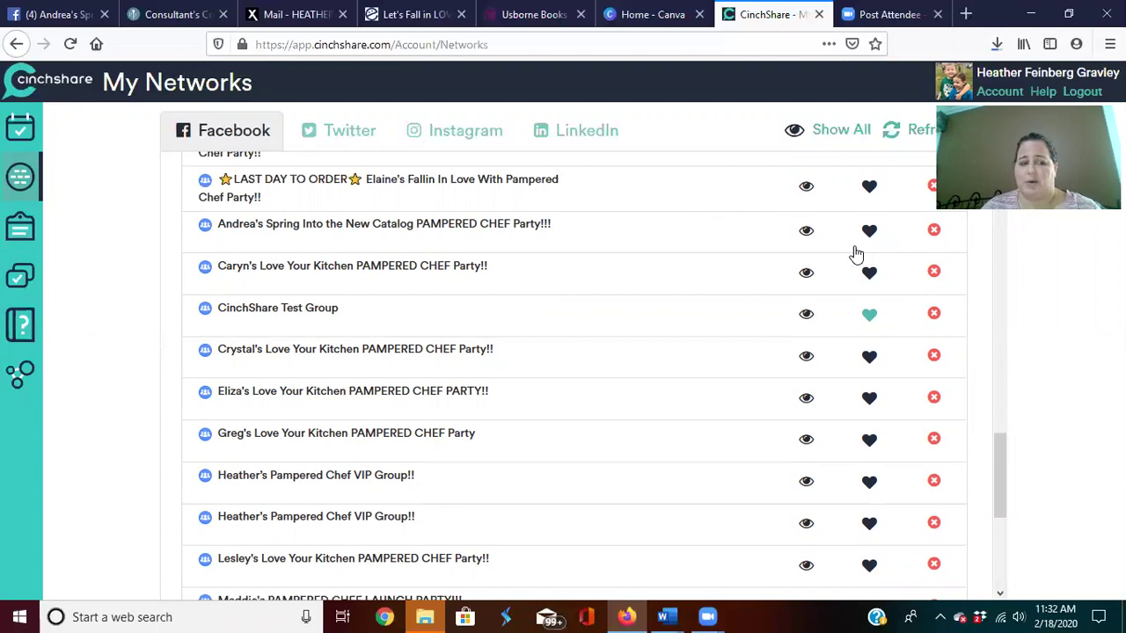
Open the Manage Posts library and display the saved posts in the 1-Setup folder under New Years 2020.
click(14, 287)
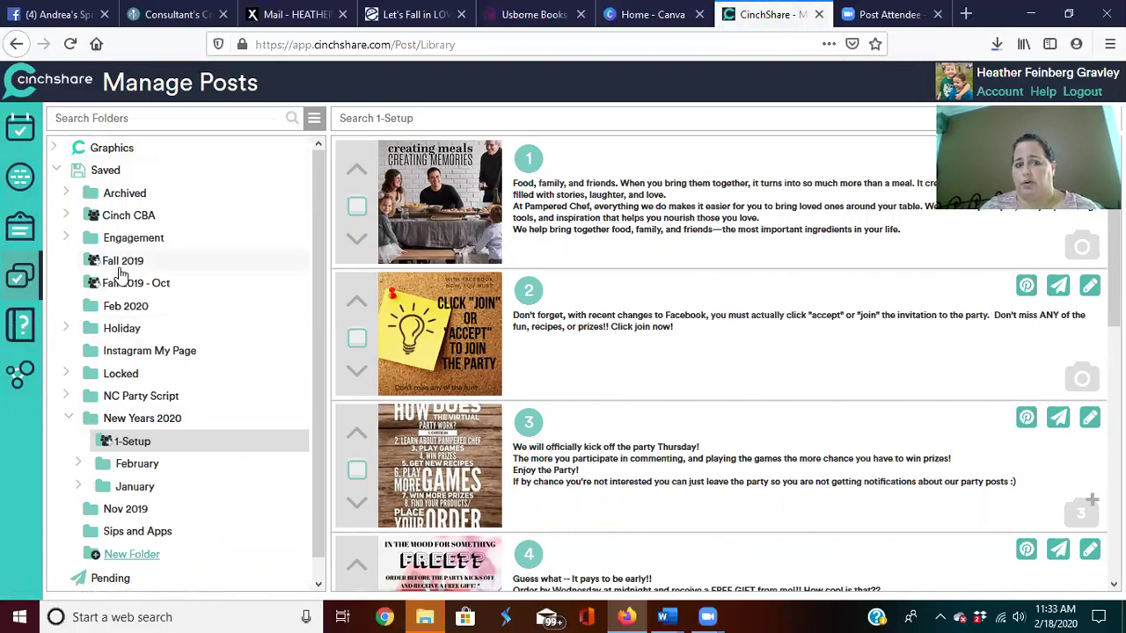
click(130, 422)
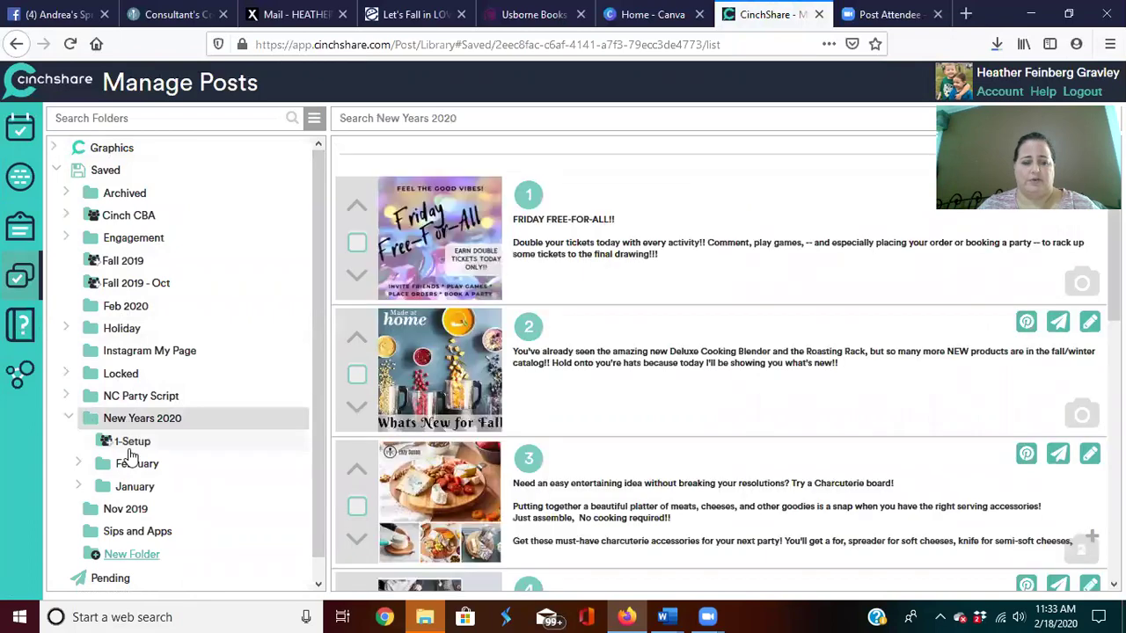
click(130, 446)
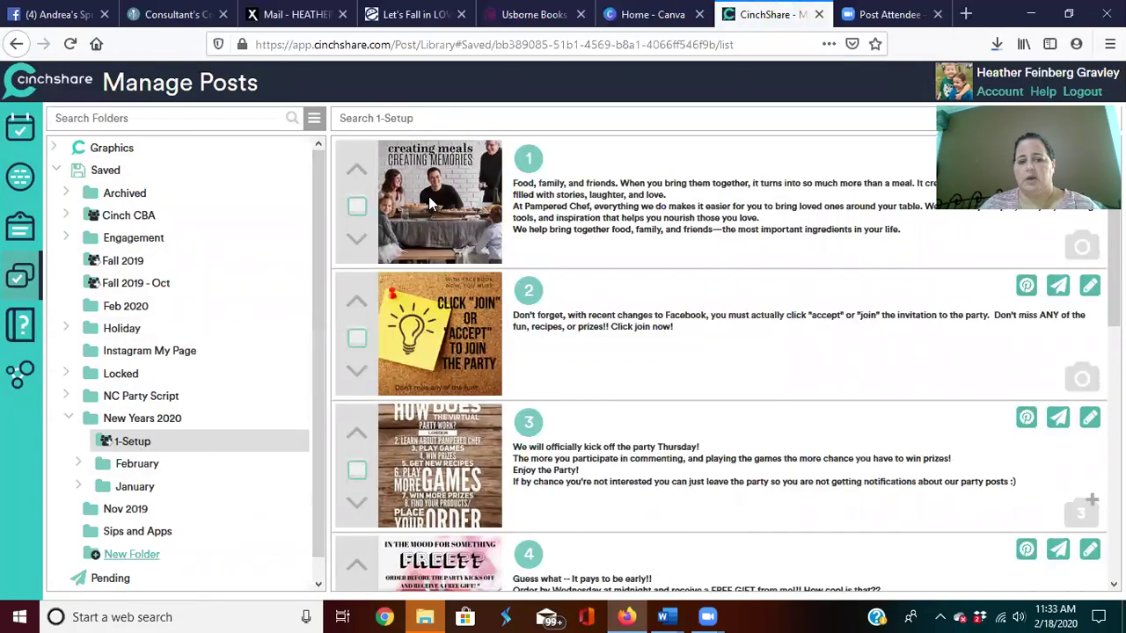
Review the saved posts in the 1-Setup folder, including the party instructions, free gift offer, survey and guessing game.
scroll(456, 262, down, 5)
scroll(455, 262, down, 1)
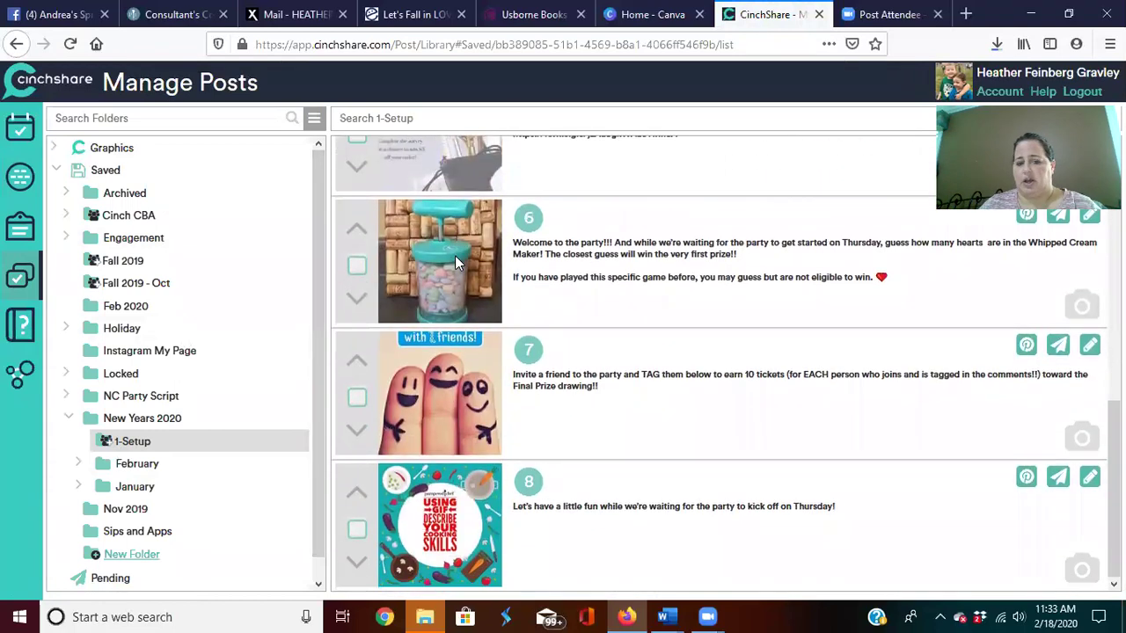
scroll(454, 255, up, 5)
scroll(455, 260, up, 1)
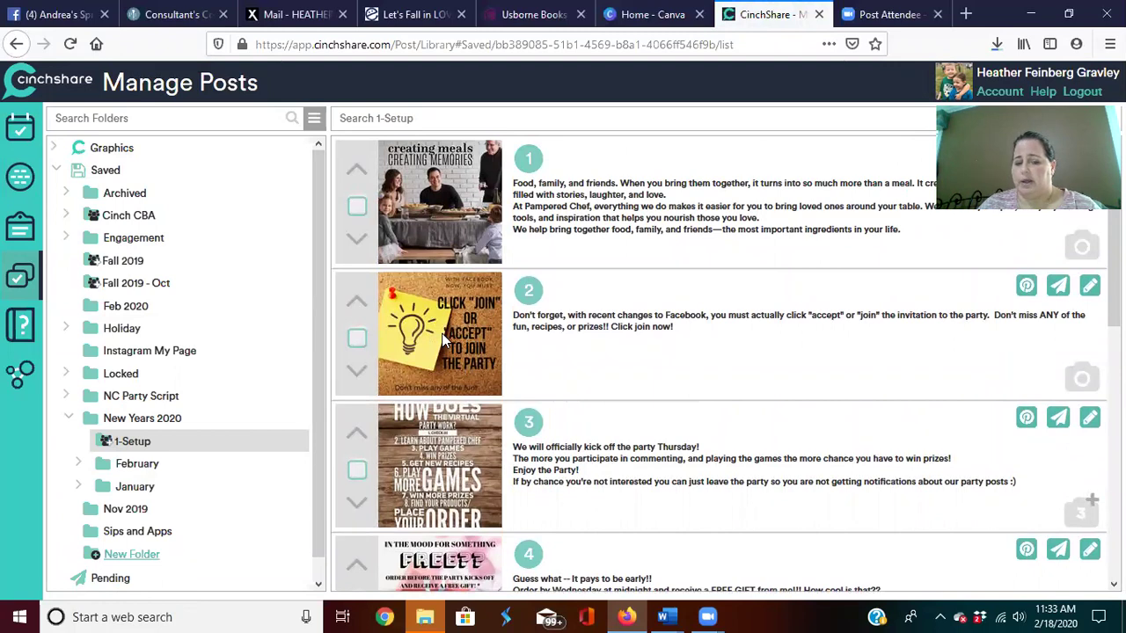
scroll(482, 217, down, 5)
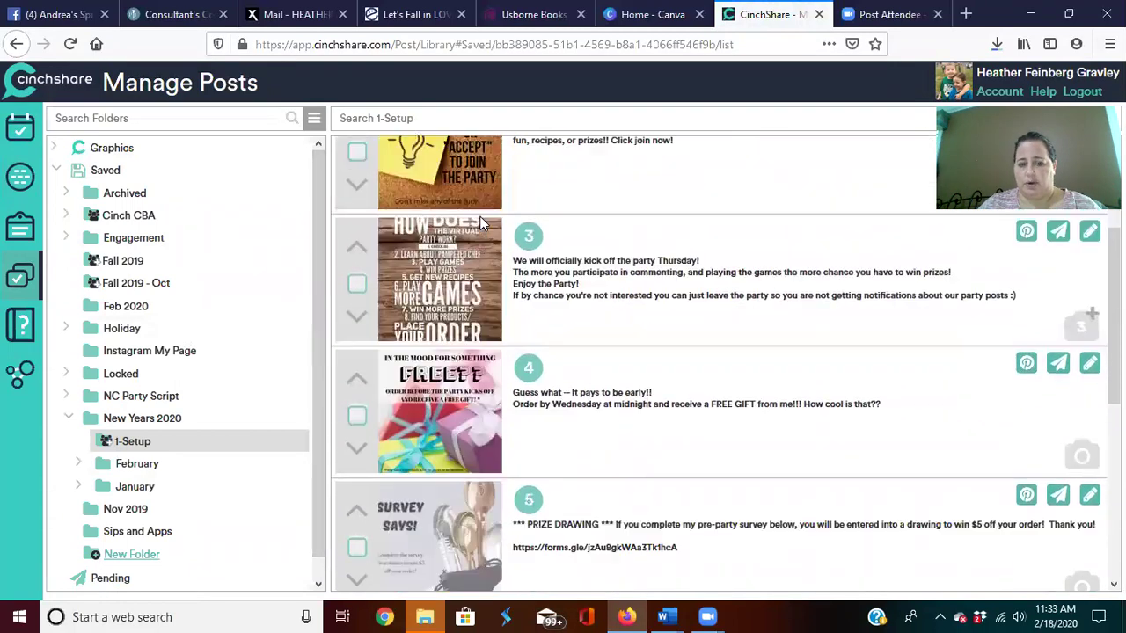
scroll(481, 232, down, 1)
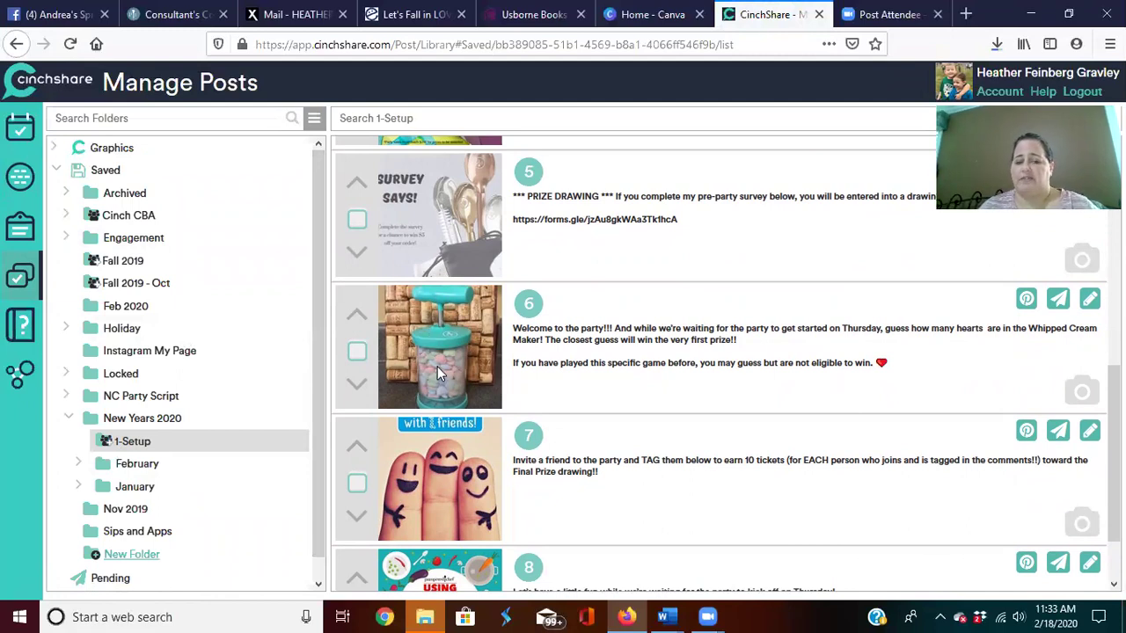
scroll(441, 359, up, 4)
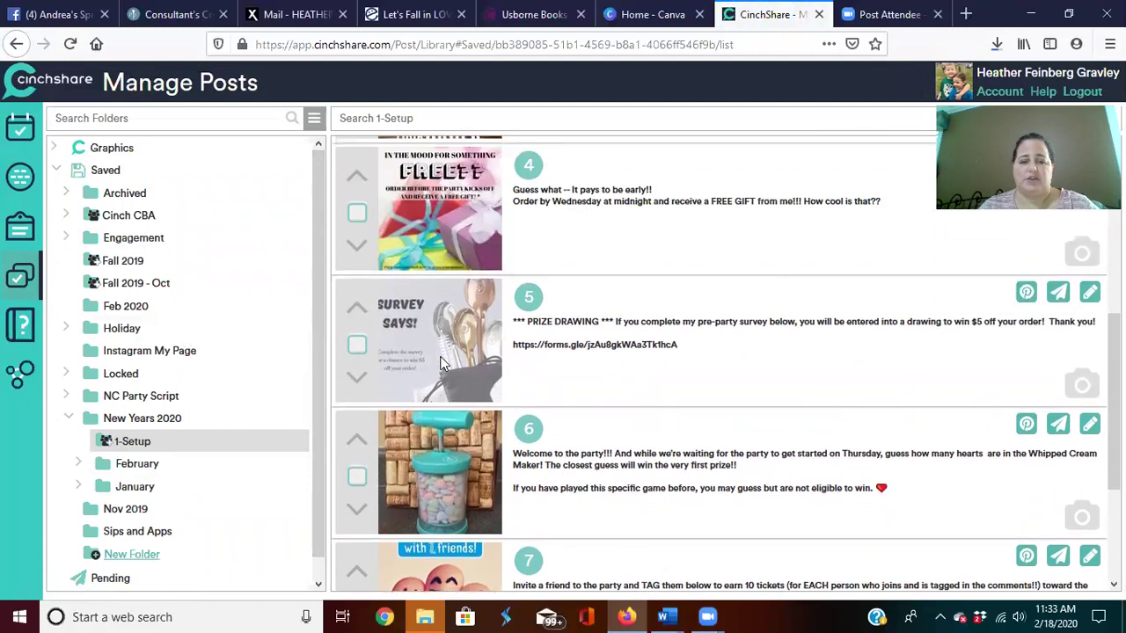
scroll(437, 361, up, 2)
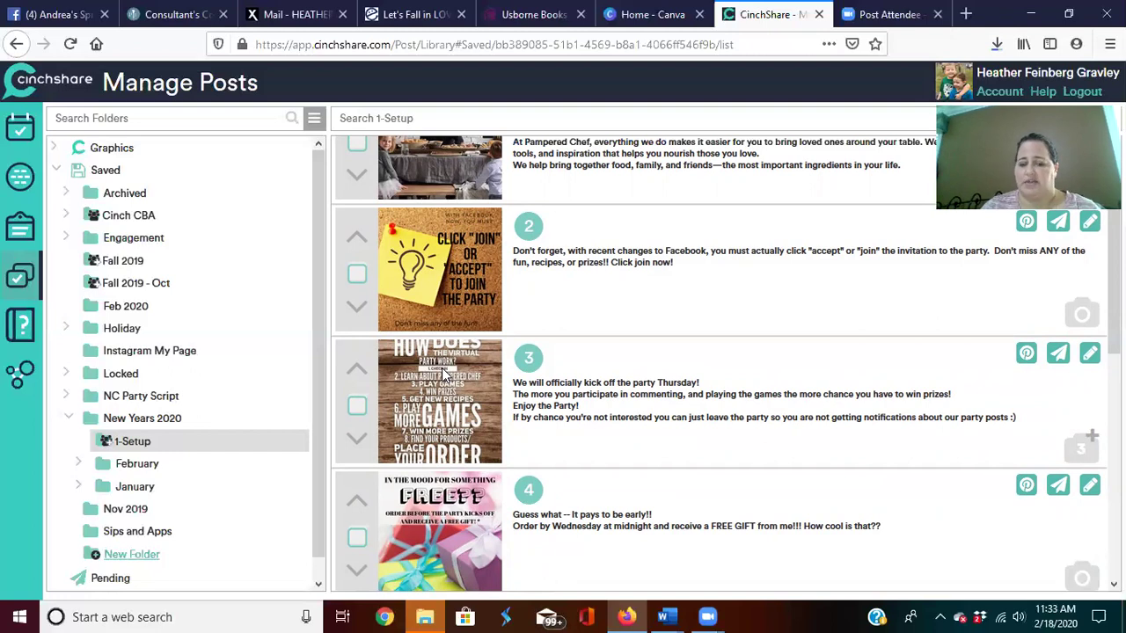
scroll(443, 374, down, 3)
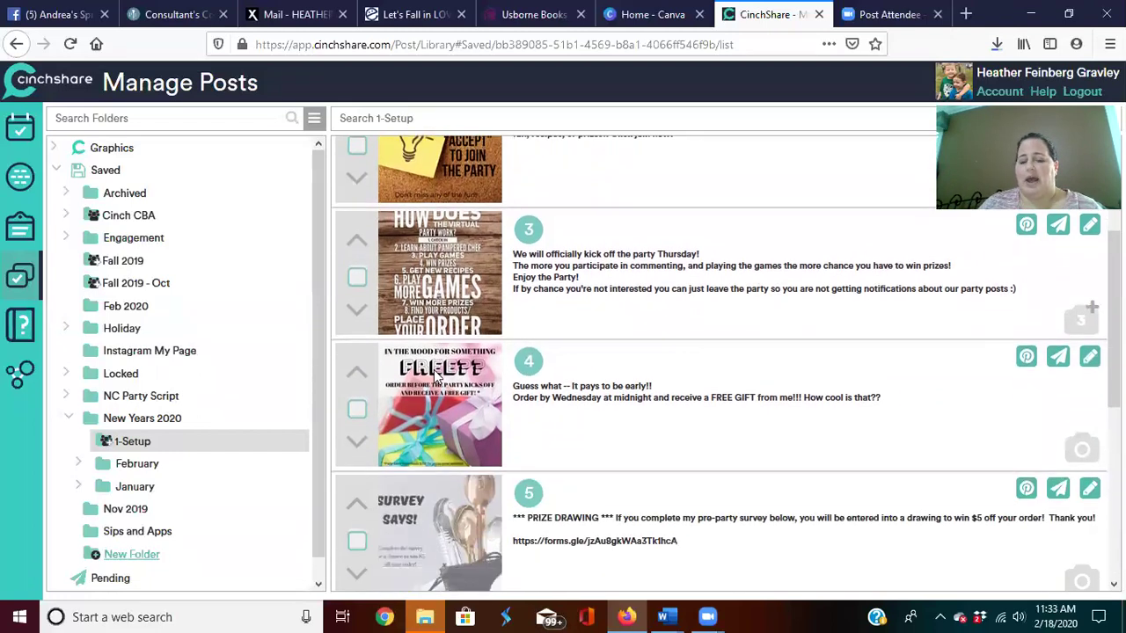
scroll(437, 376, down, 1)
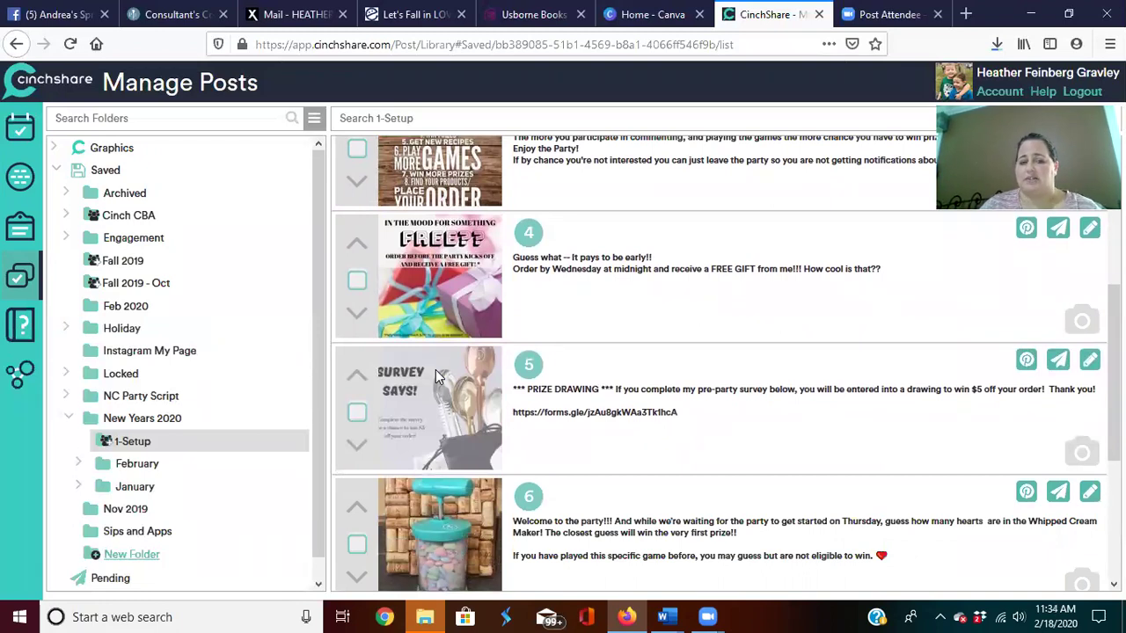
scroll(500, 400, down, 5)
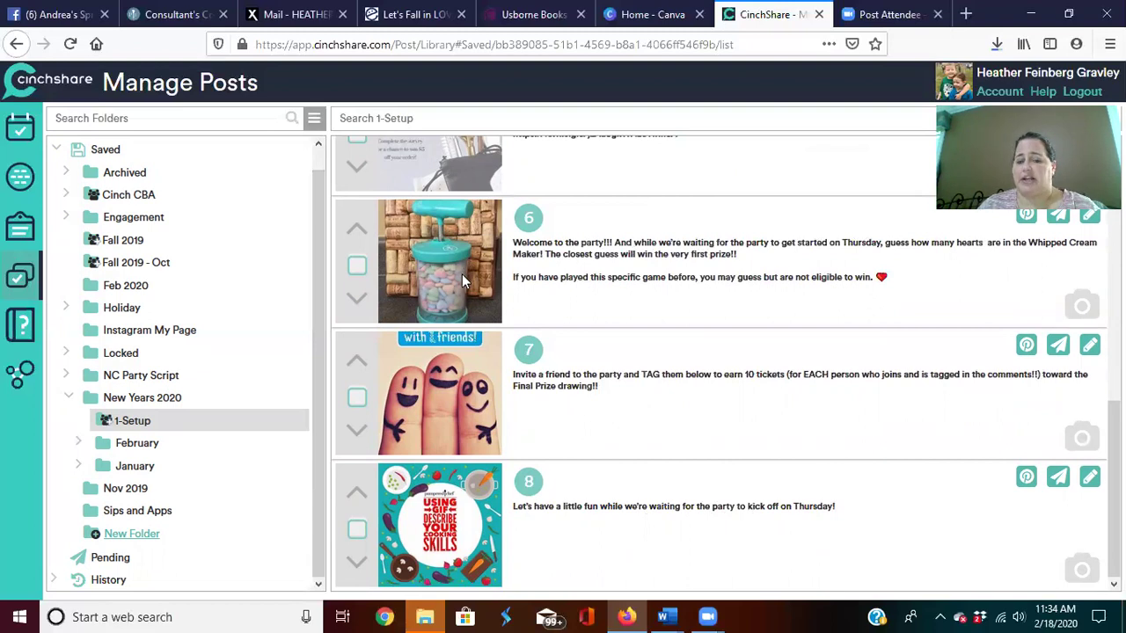
Open the whipped cream maker guessing post for editing and replace its photo with "Guess how many" from the Games Engagement folder.
scroll(462, 273, up, 1)
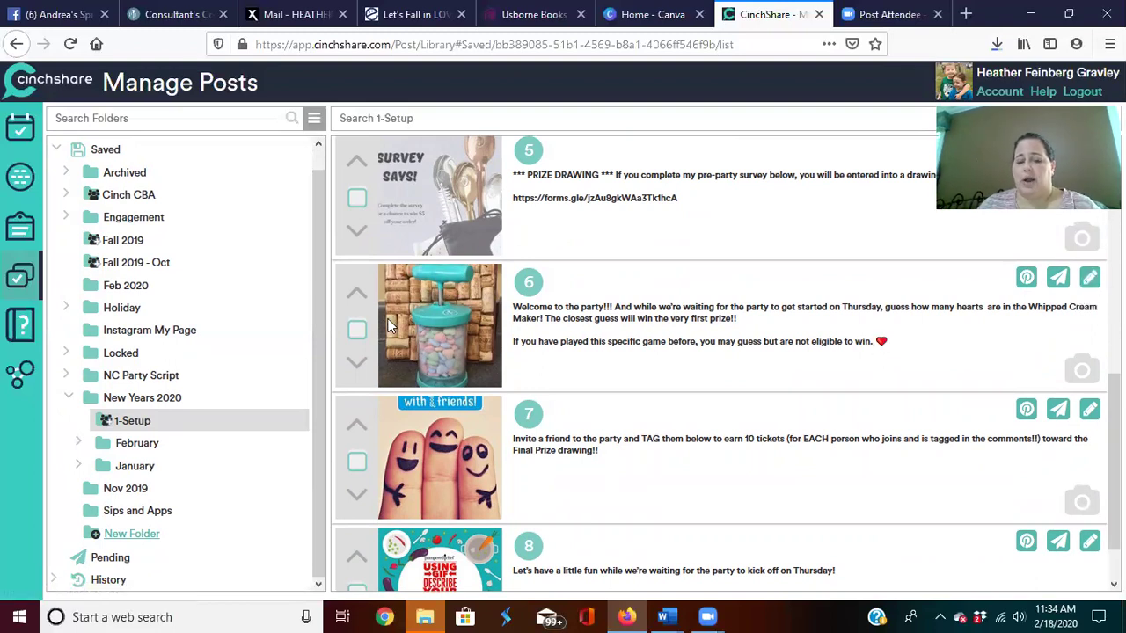
click(1089, 278)
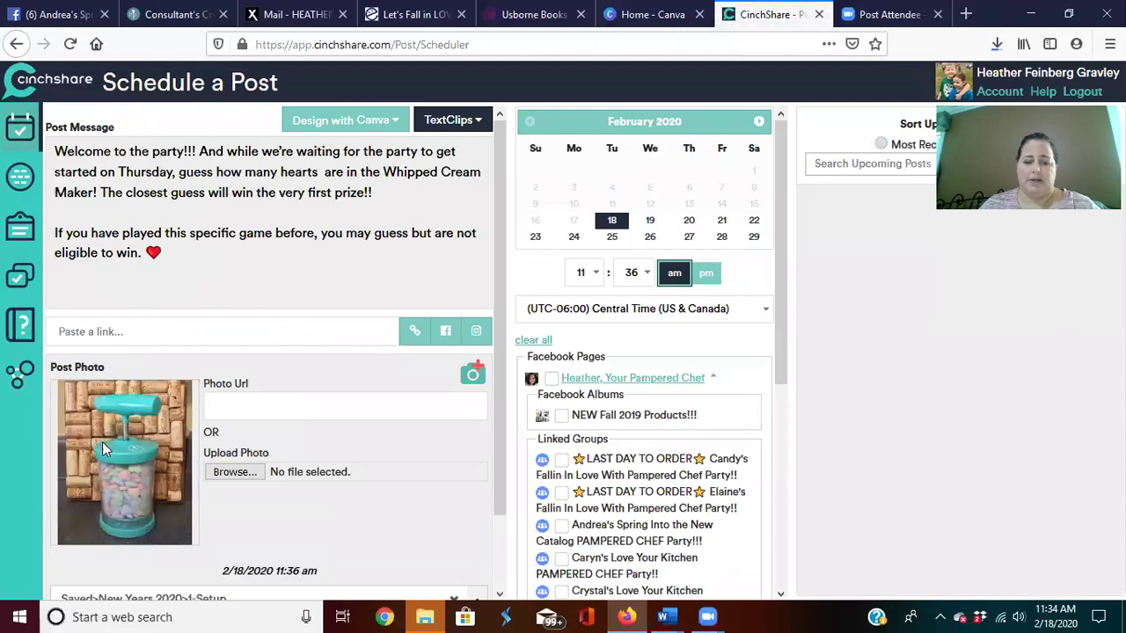
click(106, 448)
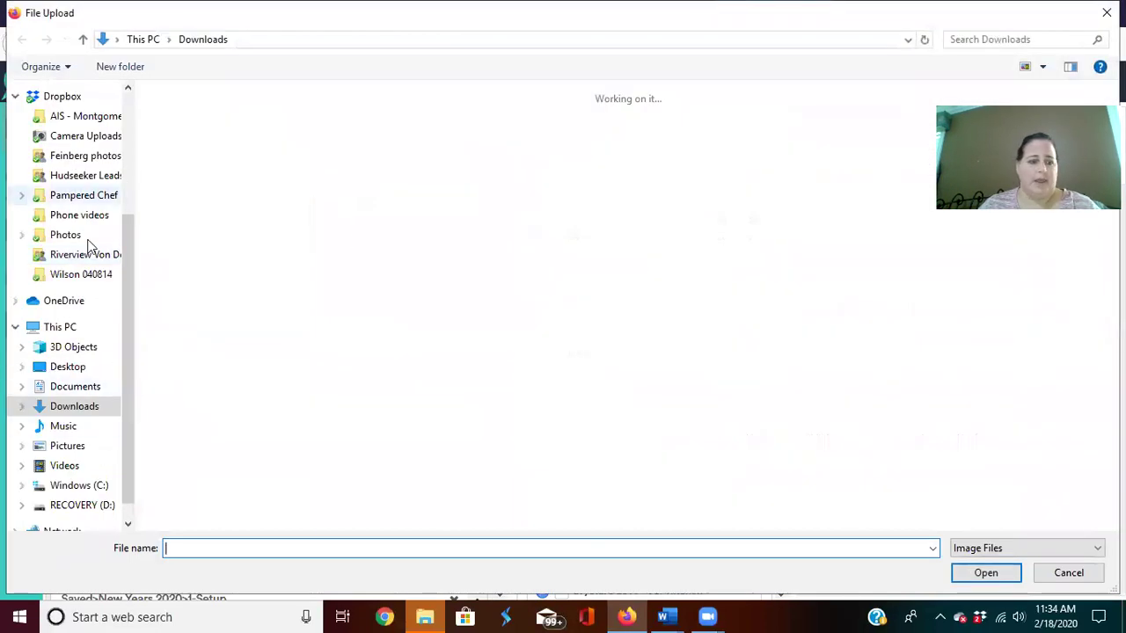
scroll(830, 332, down, 3)
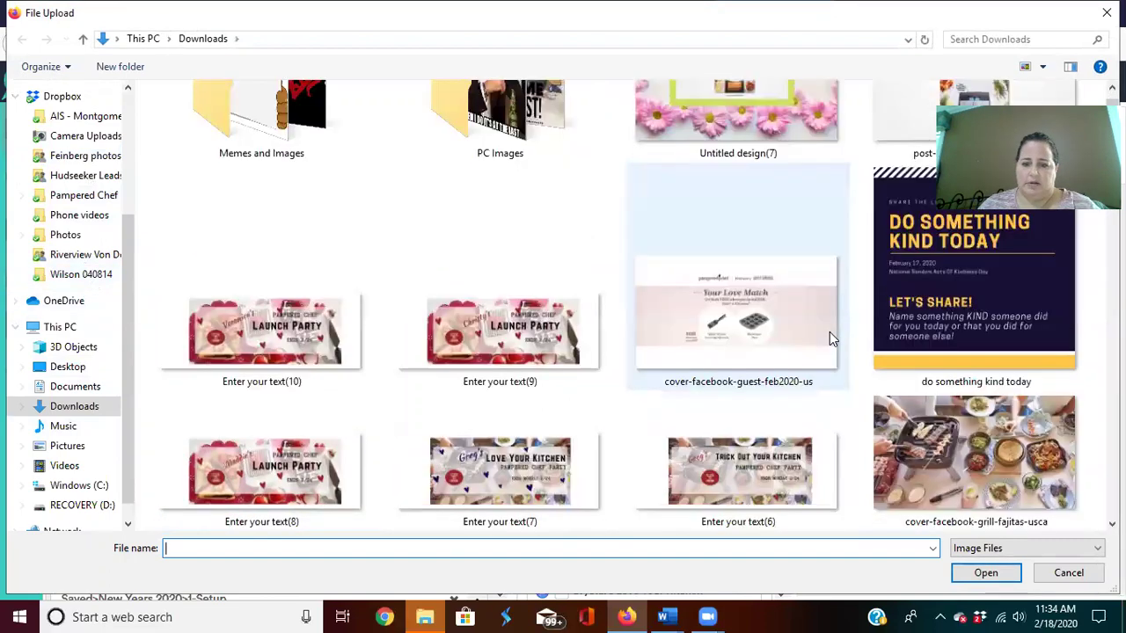
scroll(830, 337, down, 5)
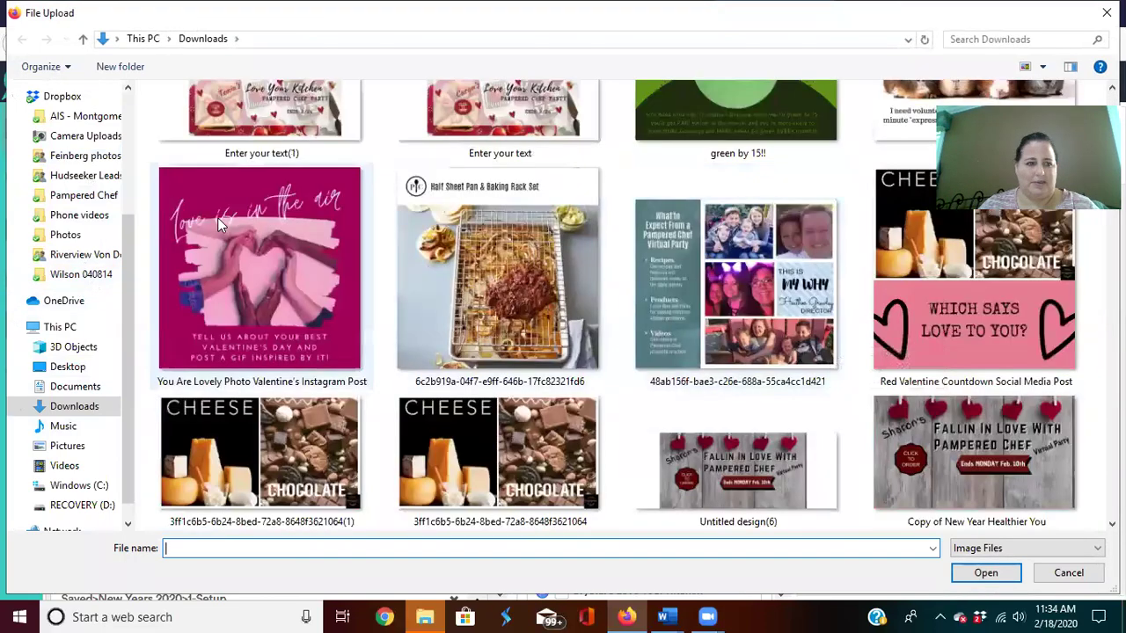
scroll(88, 194, up, 4)
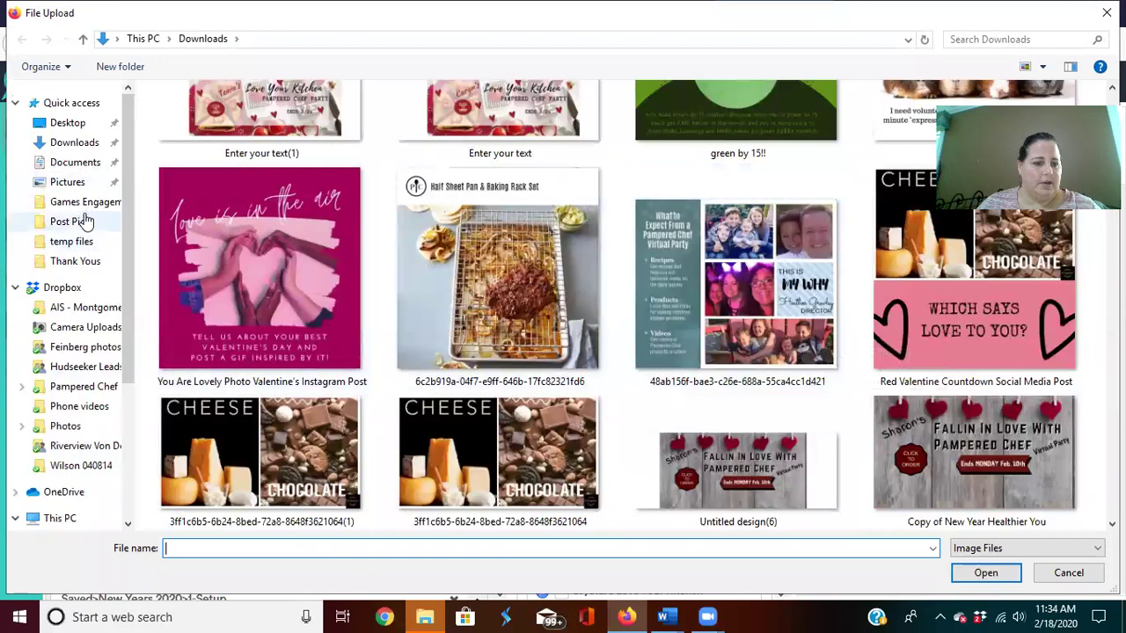
click(78, 203)
scroll(736, 358, down, 5)
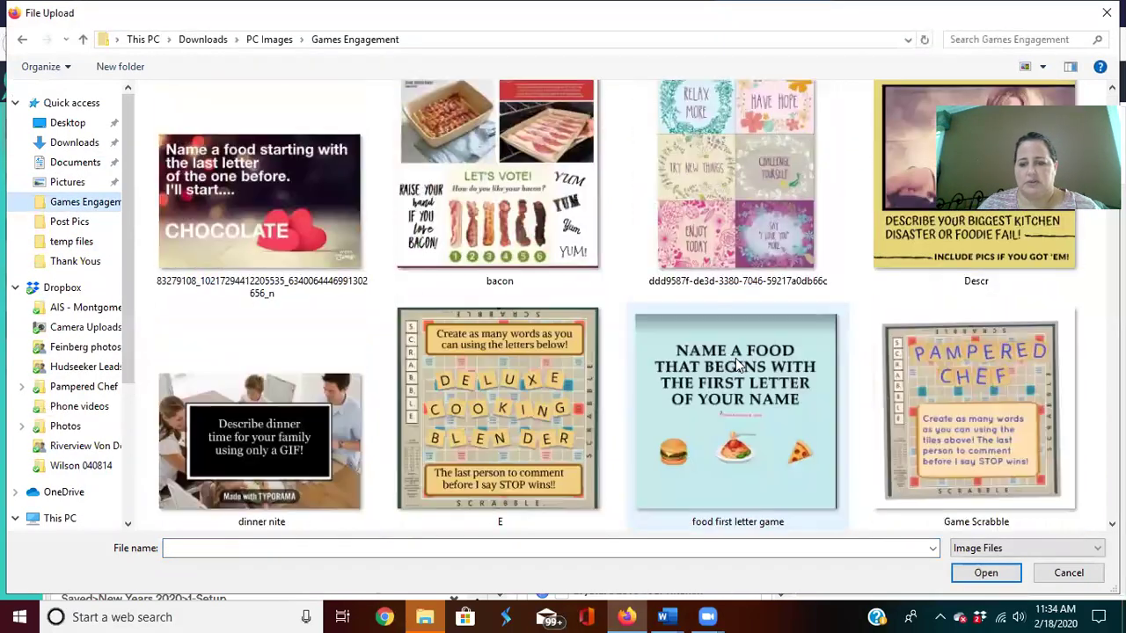
scroll(737, 364, down, 5)
scroll(737, 364, down, 6)
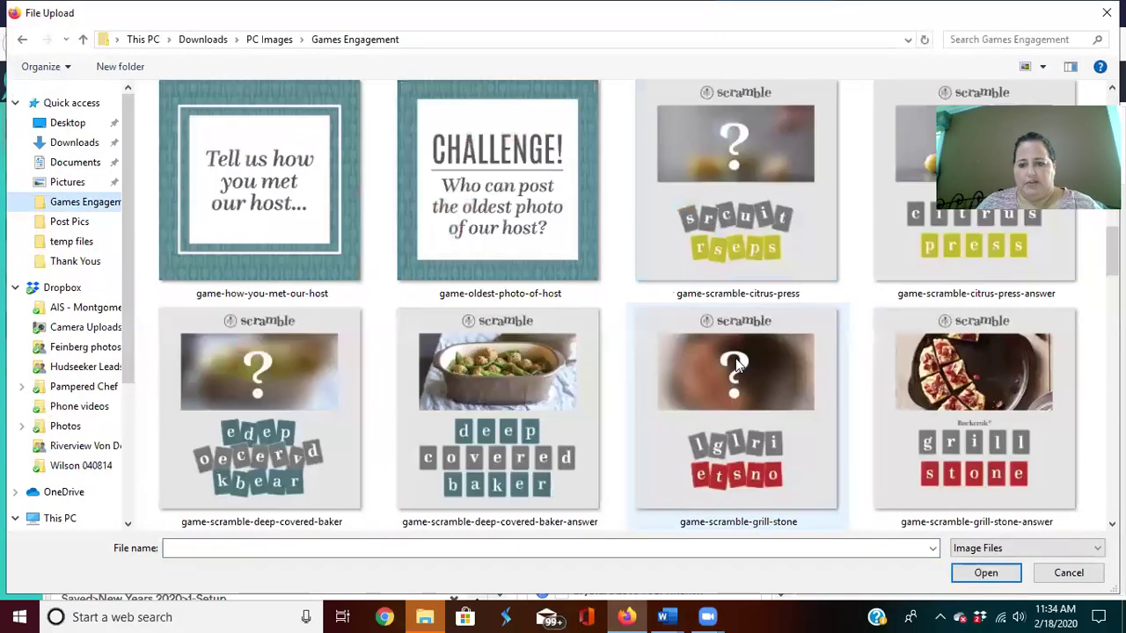
scroll(736, 358, down, 5)
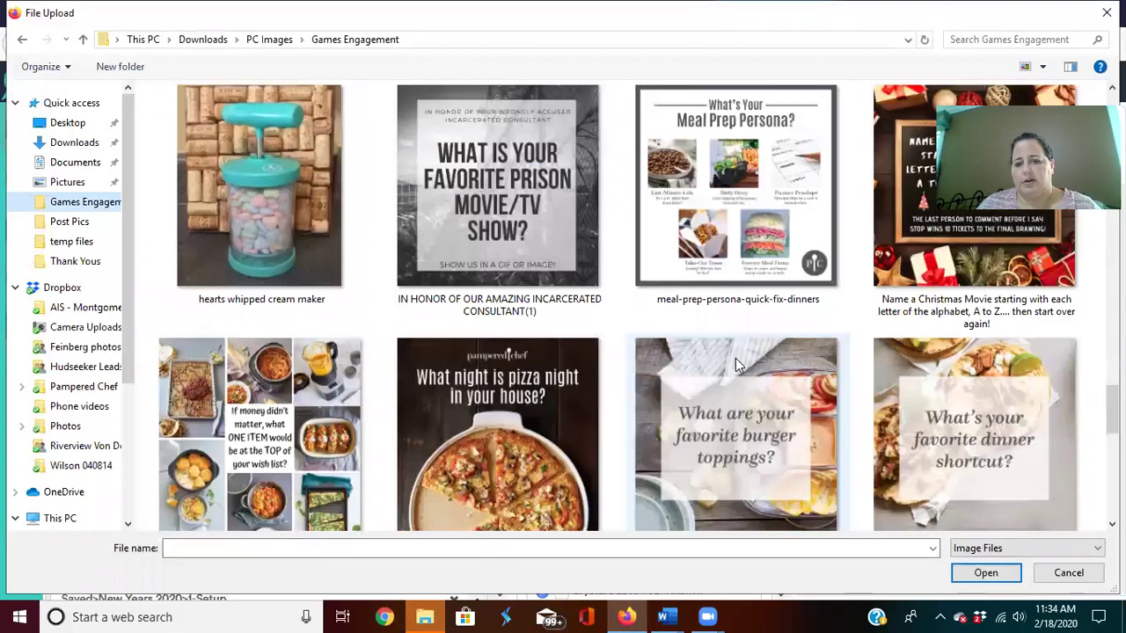
scroll(736, 358, up, 3)
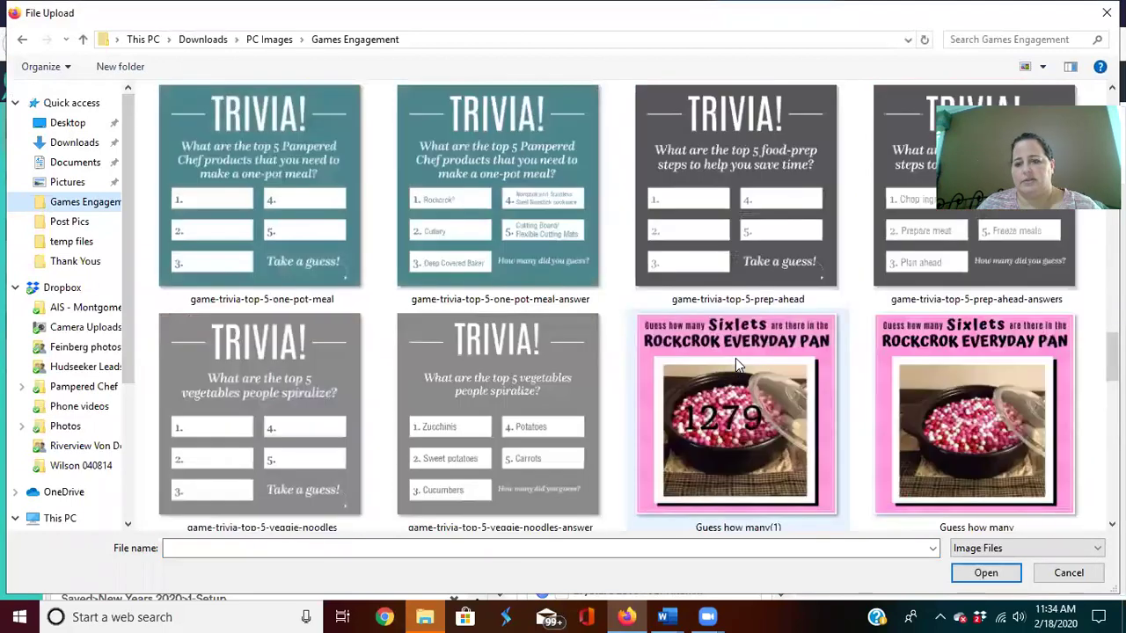
double_click(968, 393)
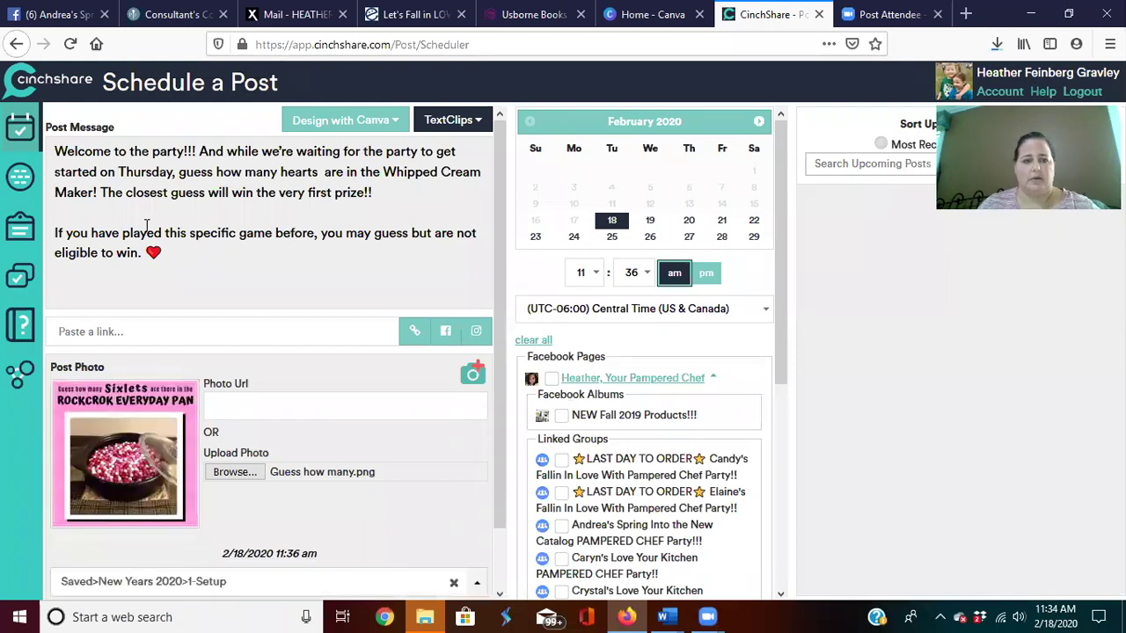
Replace "hearts are in the Whipped Cream Maker" in the post message with "Sixlets are in the Rockcrok Everyday Pan".
drag(95, 192, 281, 170)
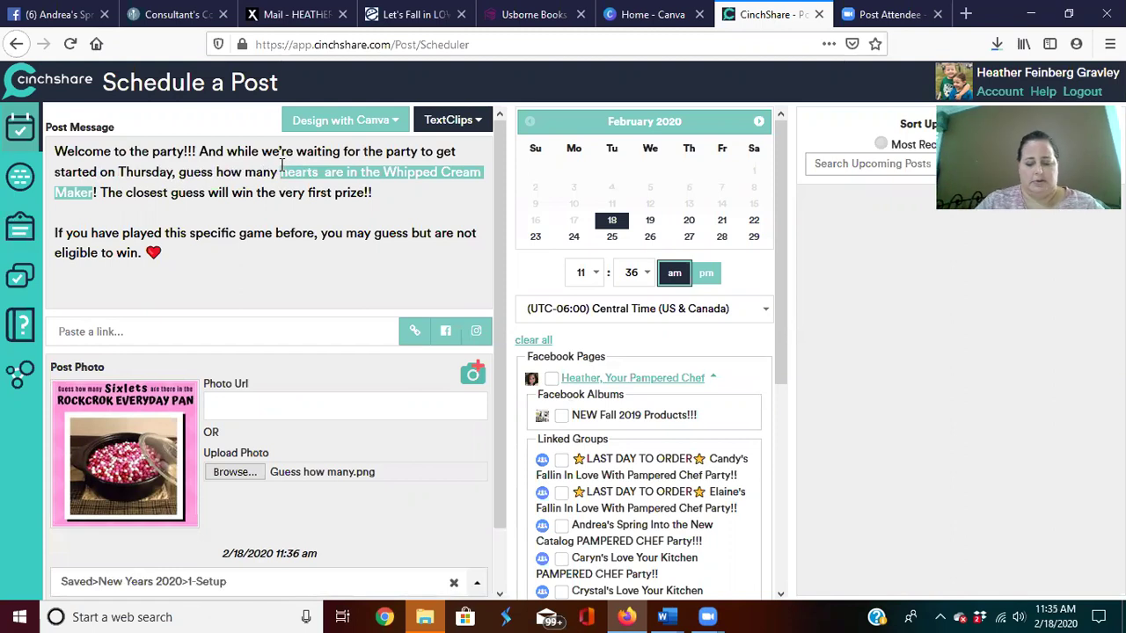
text(Sixlets are in hte )
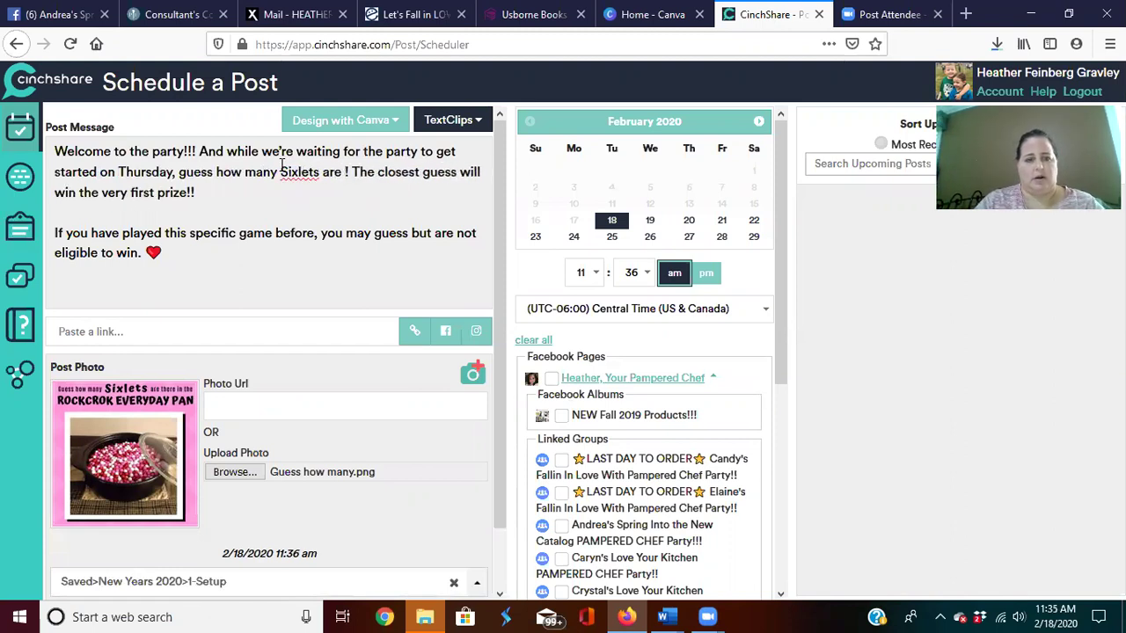
text(Rockcrok)
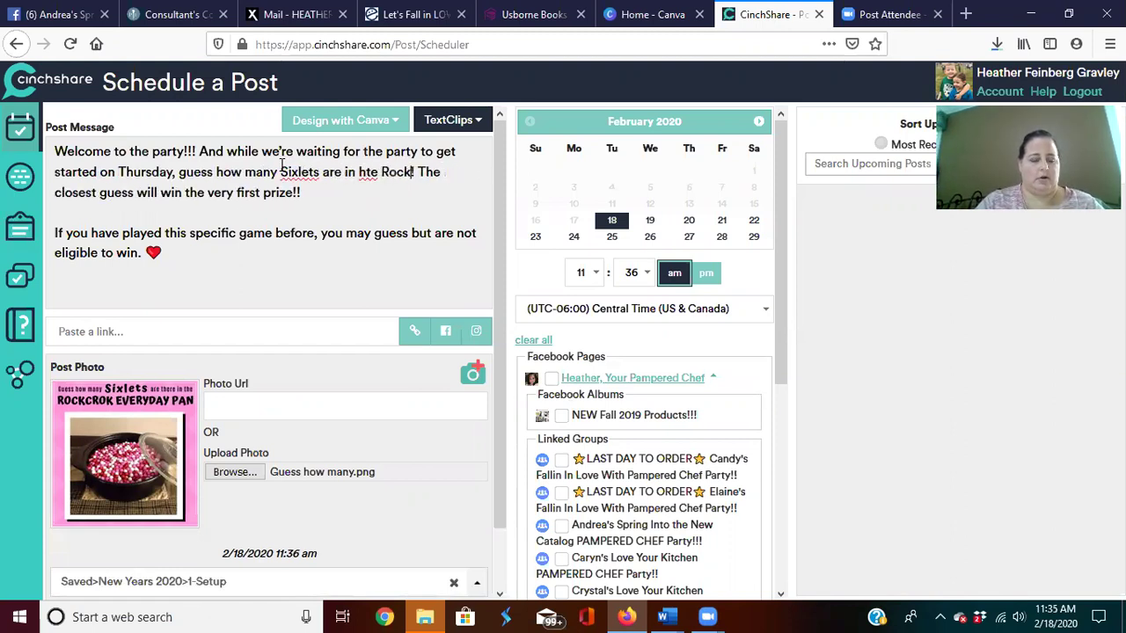
text( Everyda)
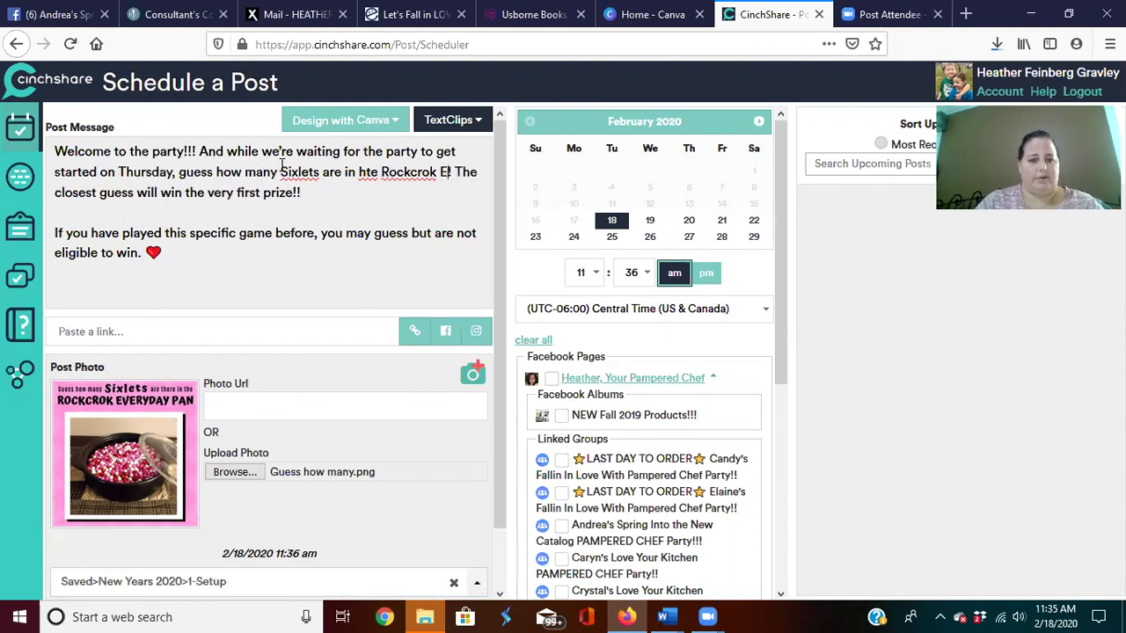
text(y Pan)
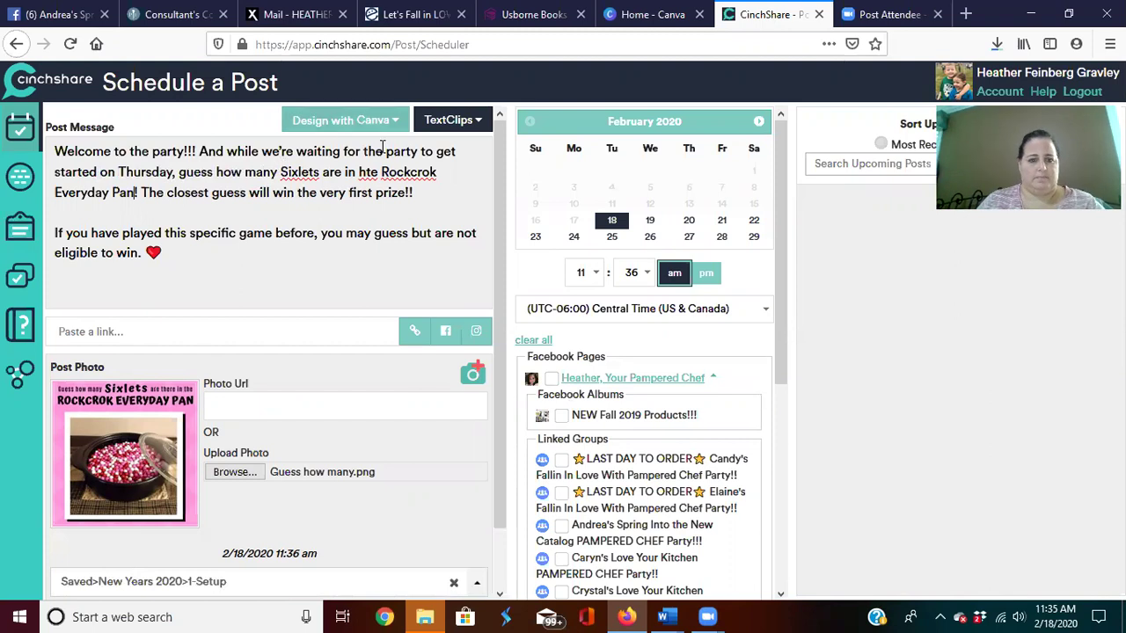
right_click(371, 171)
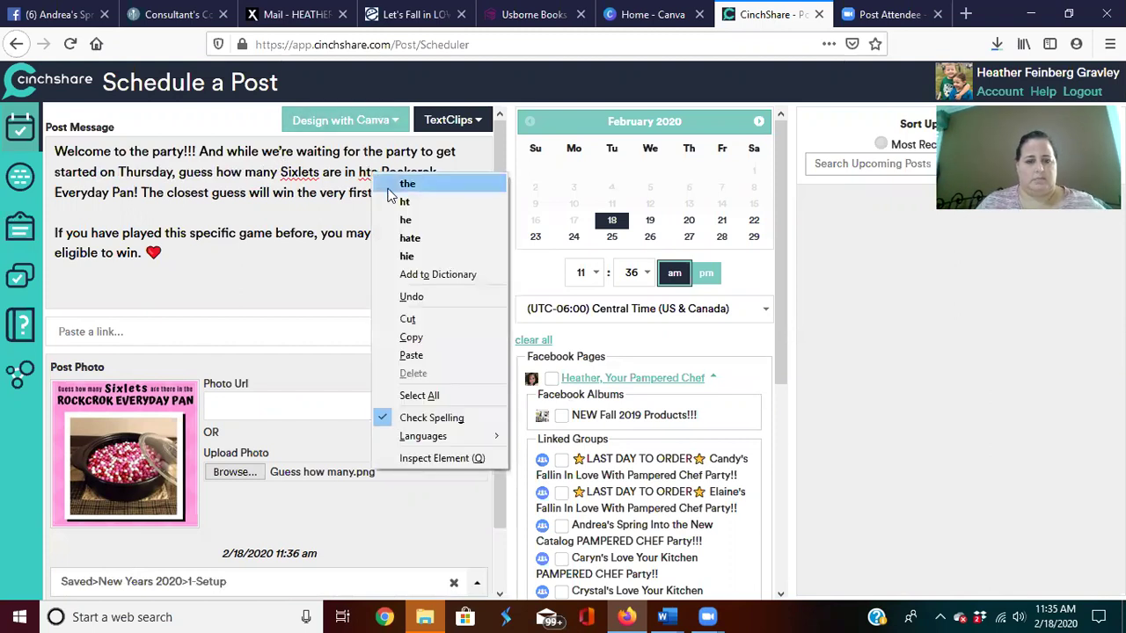
click(410, 184)
click(380, 255)
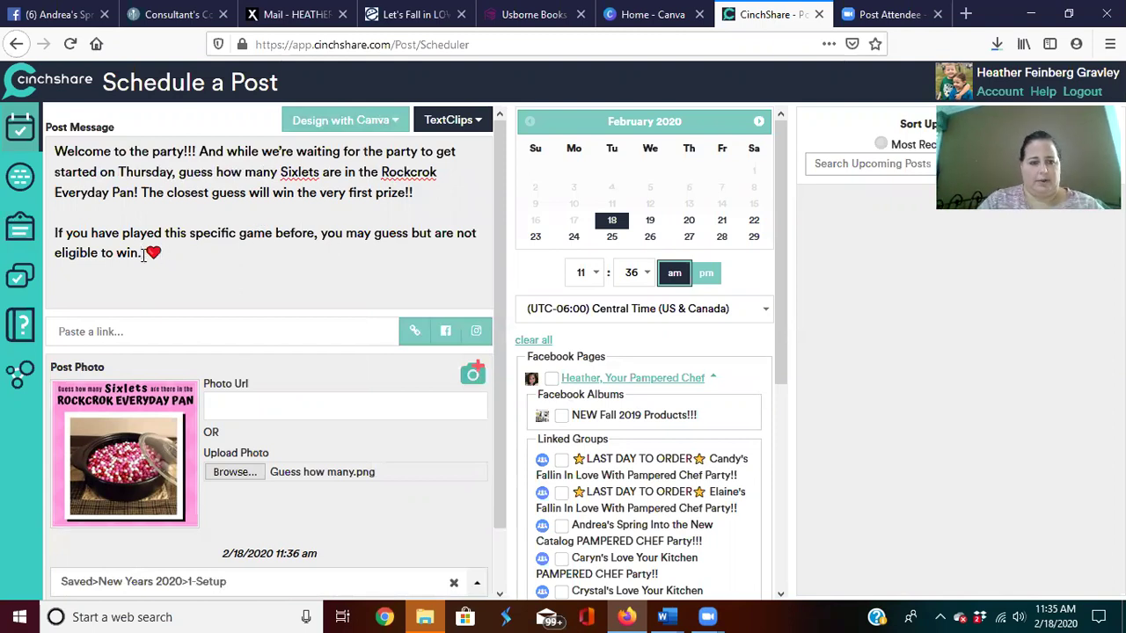
click(144, 254)
text(!)
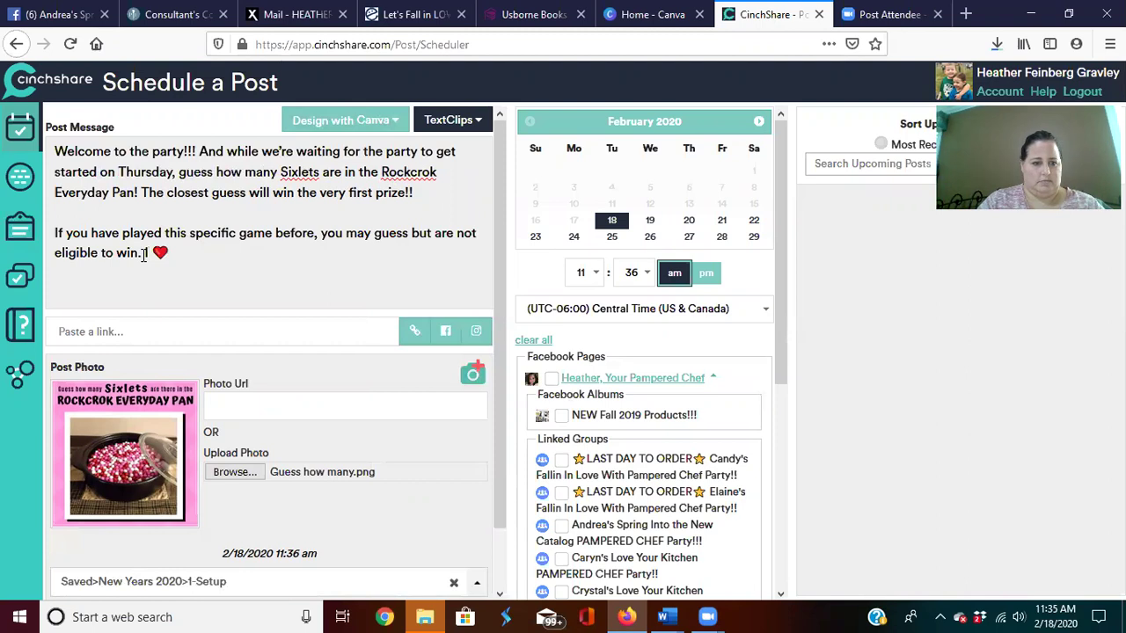
text(f m)
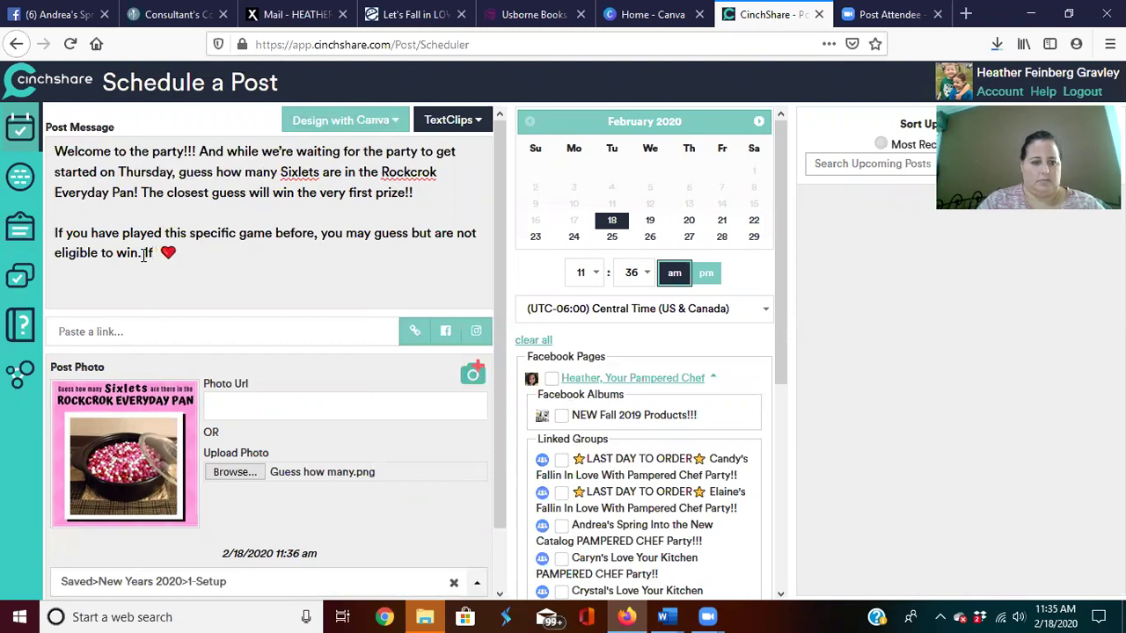
text(ultiple gue)
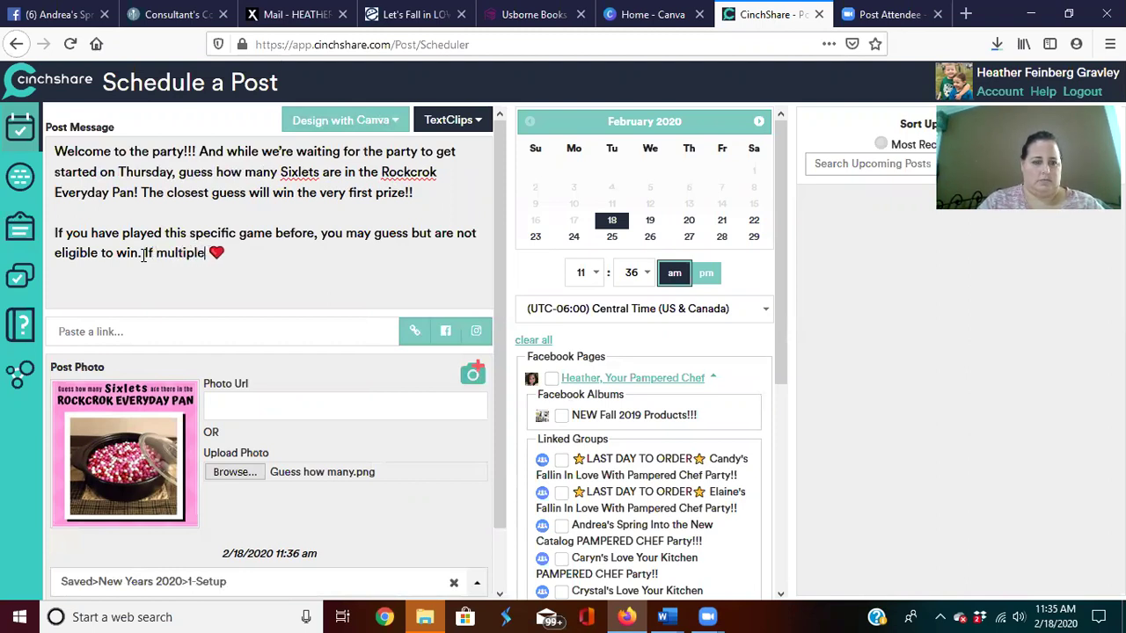
text(ss)
text(re posted)
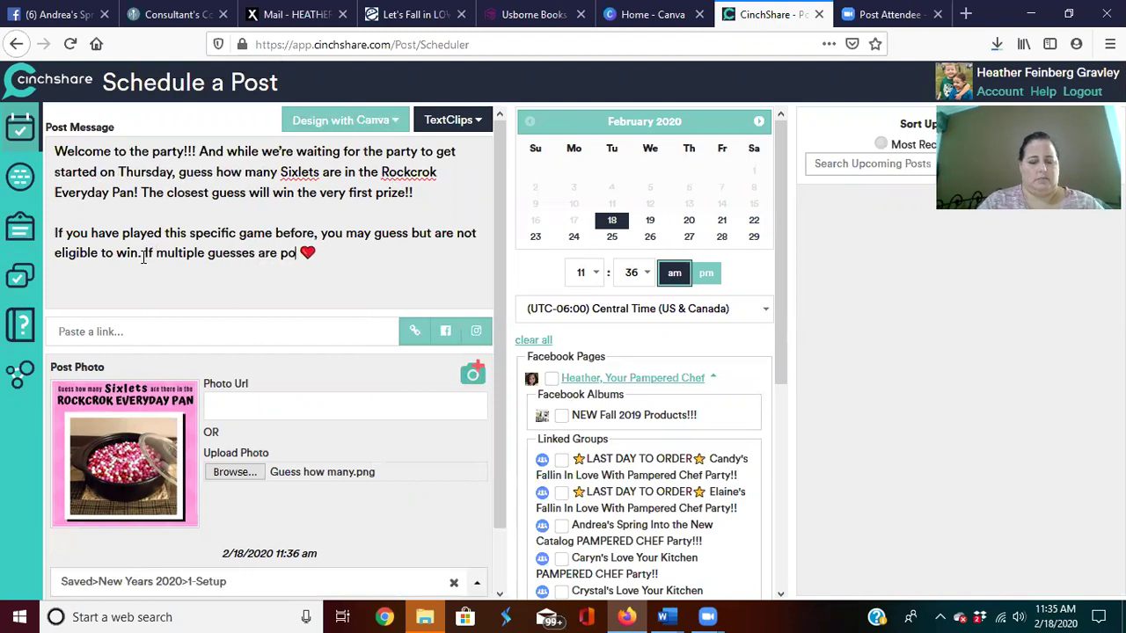
key(BackSpace)
key(BackSpace)
key(BackSpace)
key(BackSpace)
key(BackSpace)
key(BackSpace)
key(BackSpace)
key(BackSpace)
key(BackSpace)
key(BackSpace)
key(BackSpace)
key(BackSpace)
key(BackSpace)
key(BackSpace)
key(BackSpace)
key(BackSpace)
key(BackSpace)
key(BackSpace)
key(BackSpace)
key(BackSpace)
key(BackSpace)
key(BackSpace)
key(BackSpace)
key(BackSpace)
key(BackSpace)
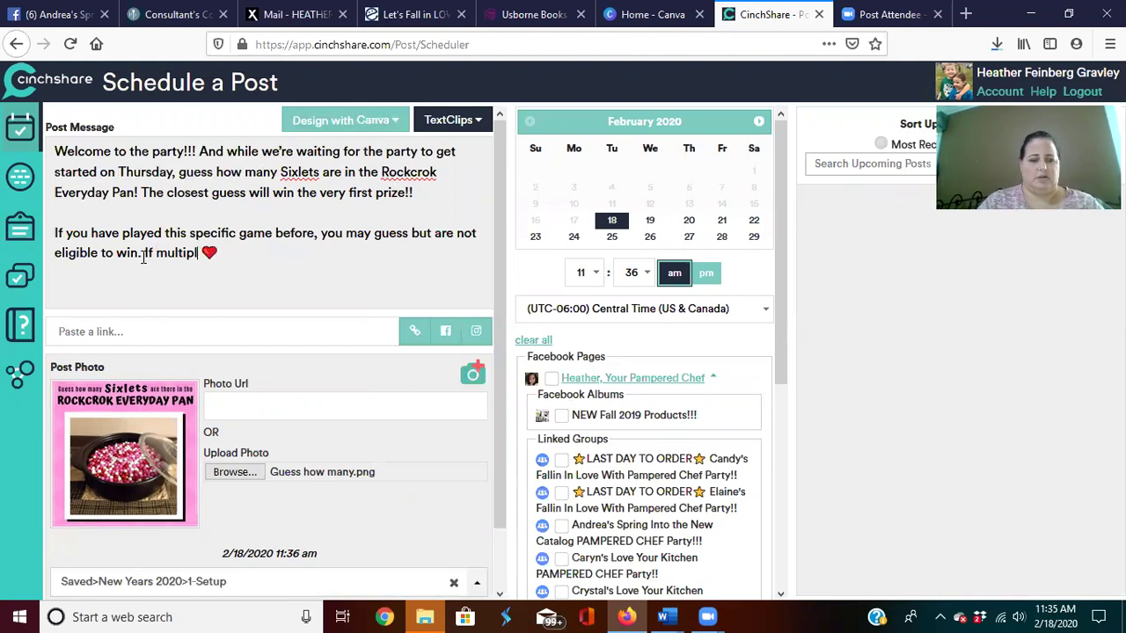
key(BackSpace)
Add "You may make multiple guesses, but I will use your LAST guess!!" before the heart at the end of the post message.
text(You may )
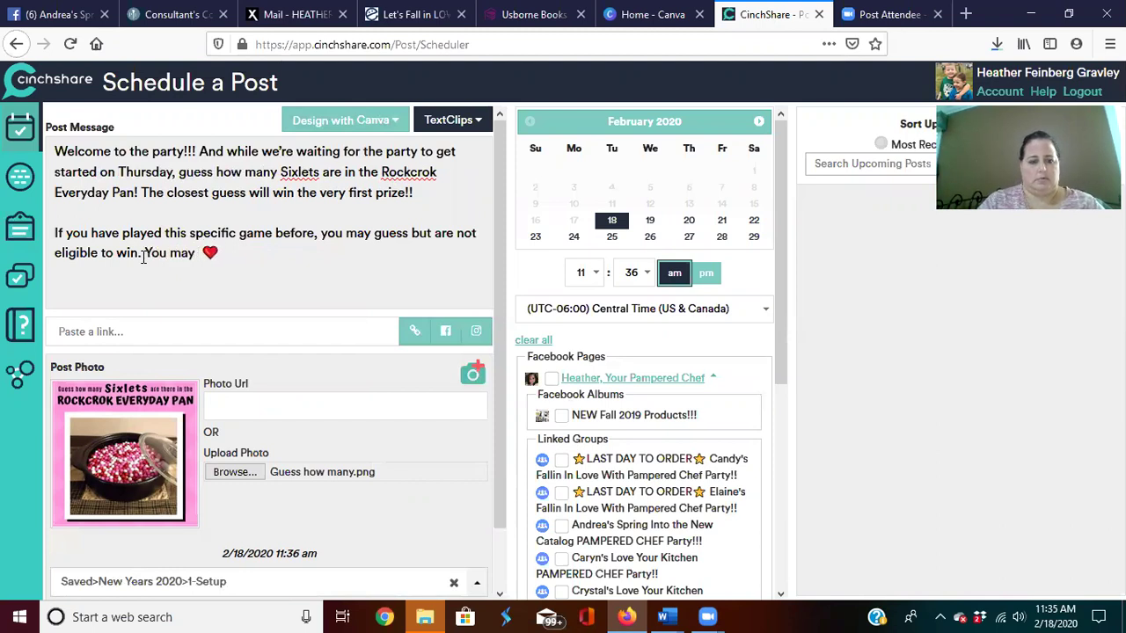
text(make )
text(multiple gues)
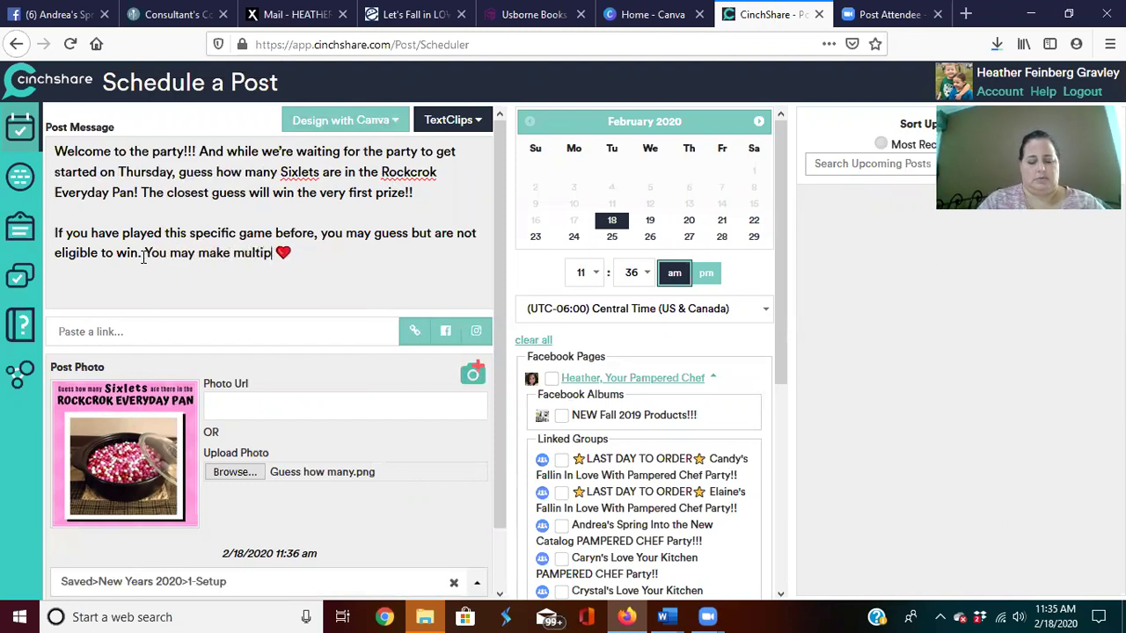
text(ses, but I will )
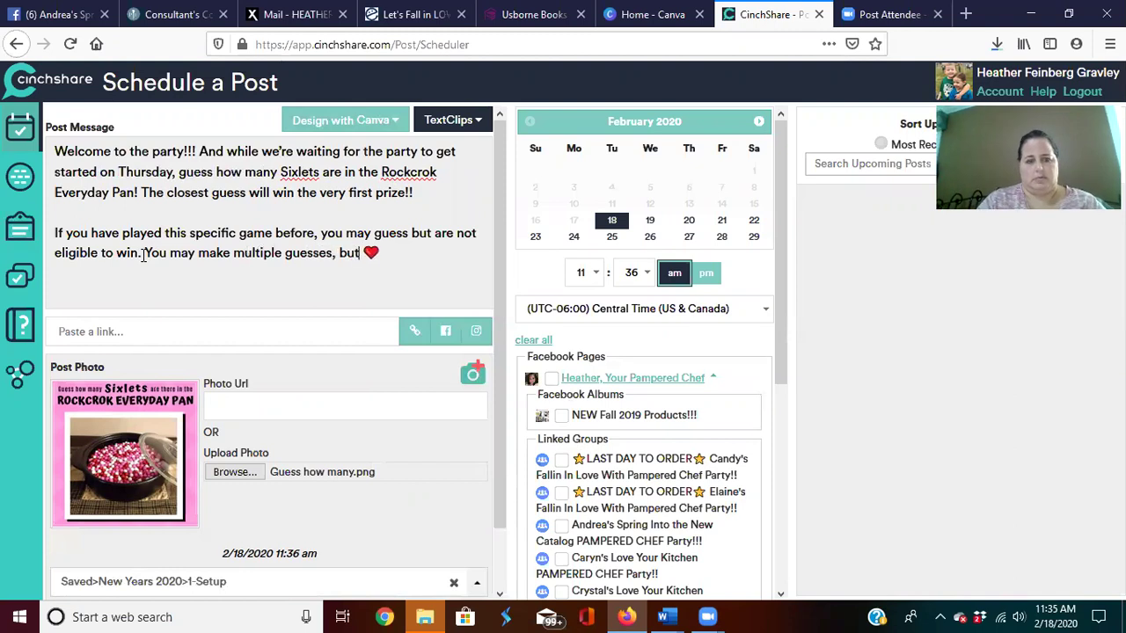
text(use you)
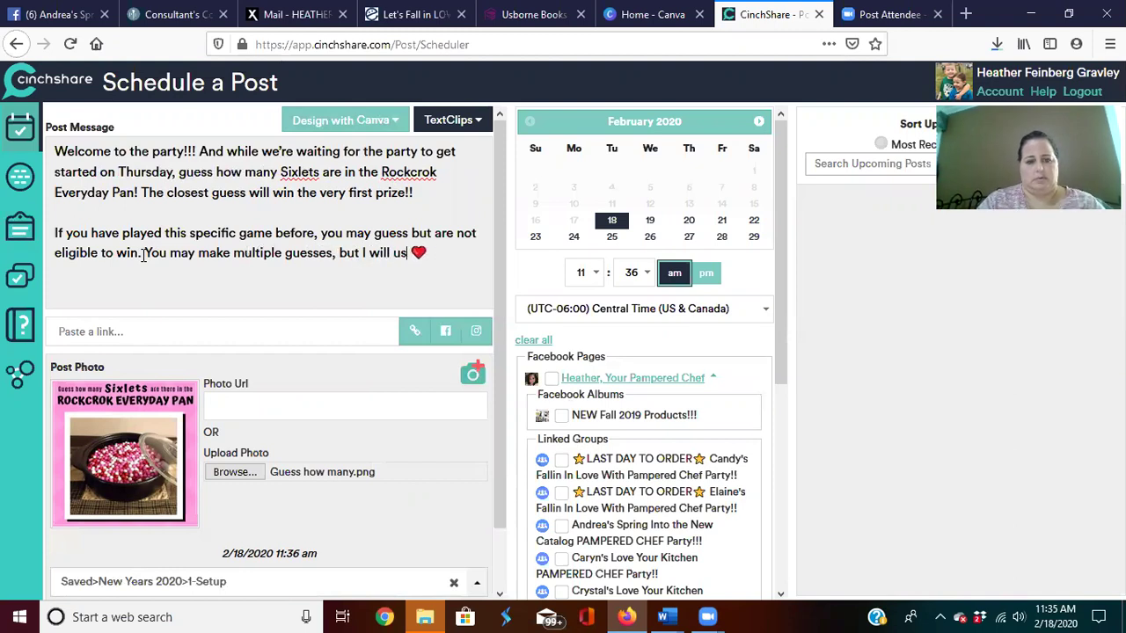
text(r LAST g)
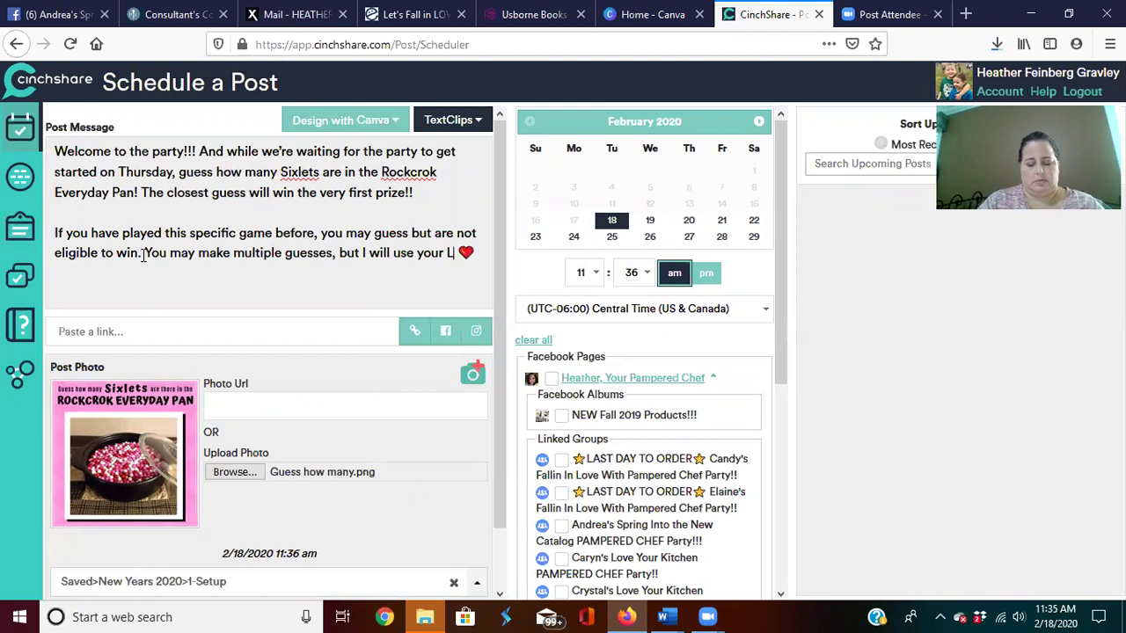
text(uess )
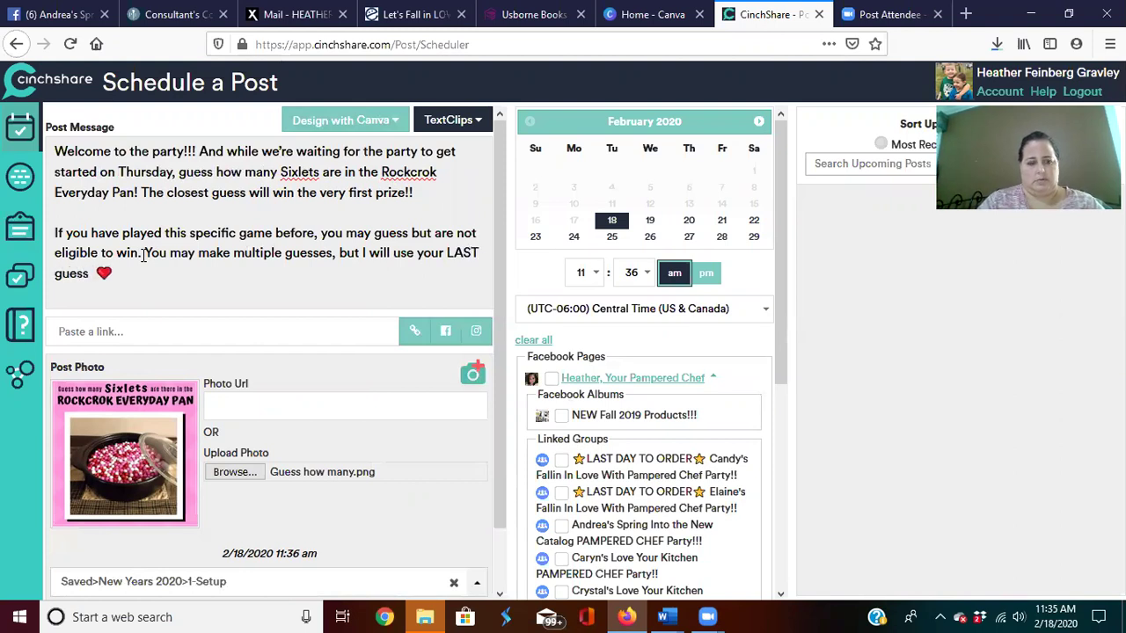
text(!!)
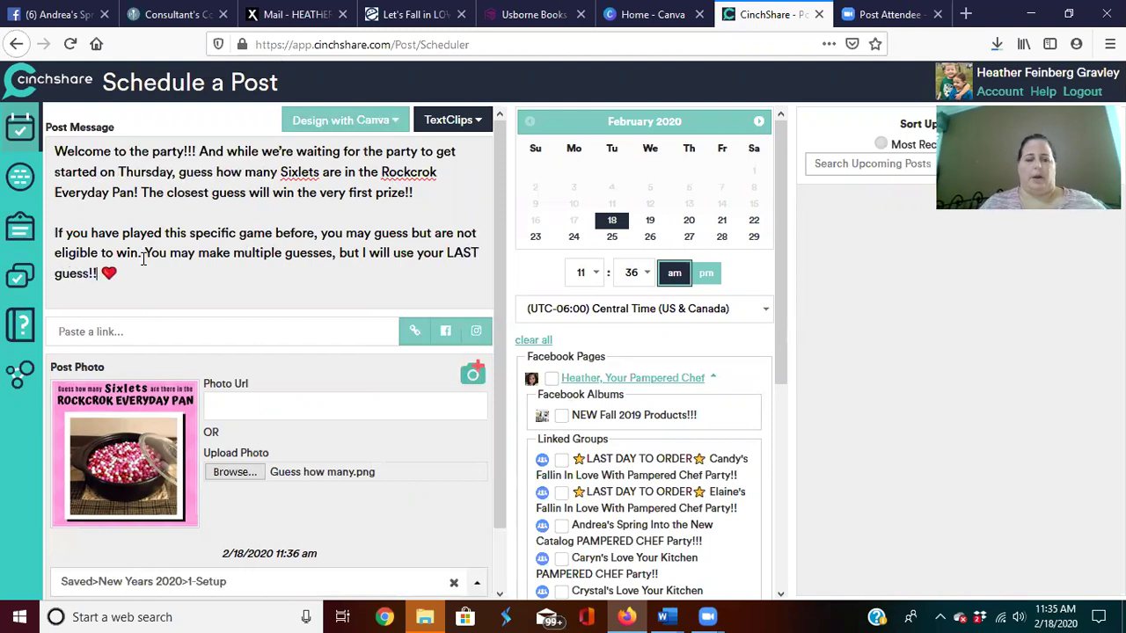
Save the edited guessing post in the New Years 2020 1-Setup folder and return to Manage Posts.
scroll(332, 308, down, 2)
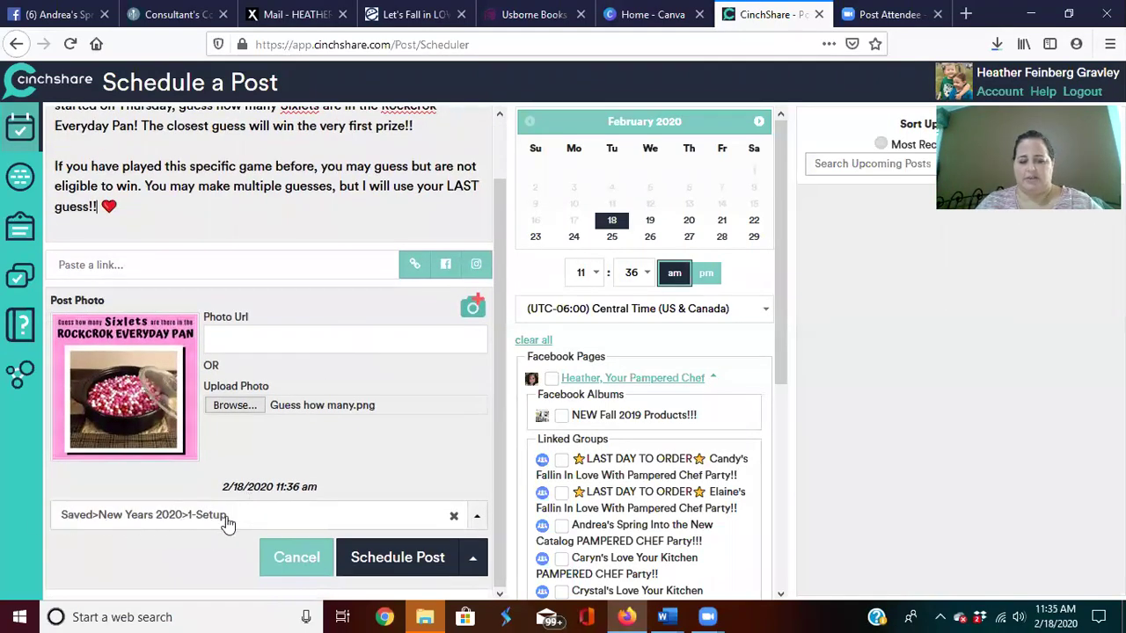
click(475, 558)
click(436, 528)
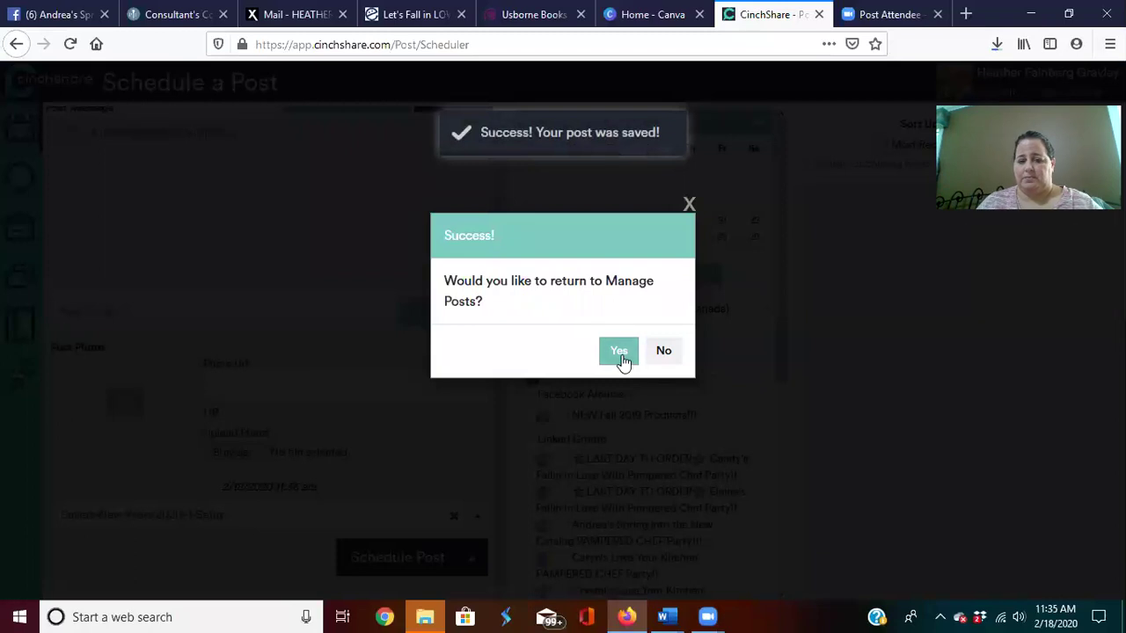
click(620, 354)
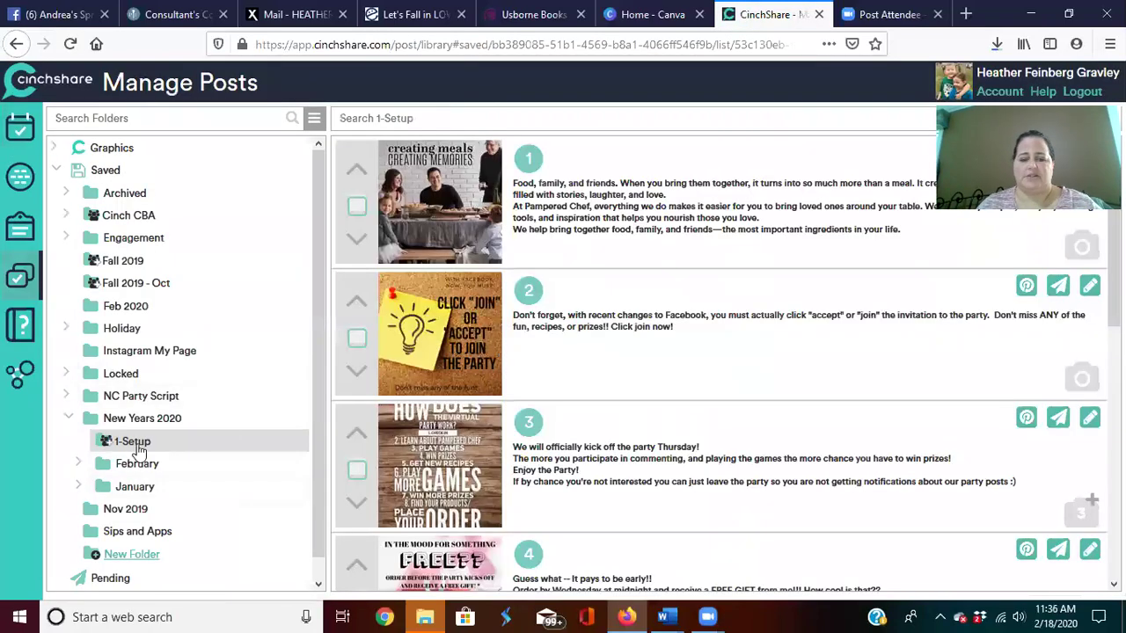
Select the first seven saved posts in the 1-Setup folder and start a batch post with them.
scroll(625, 427, down, 5)
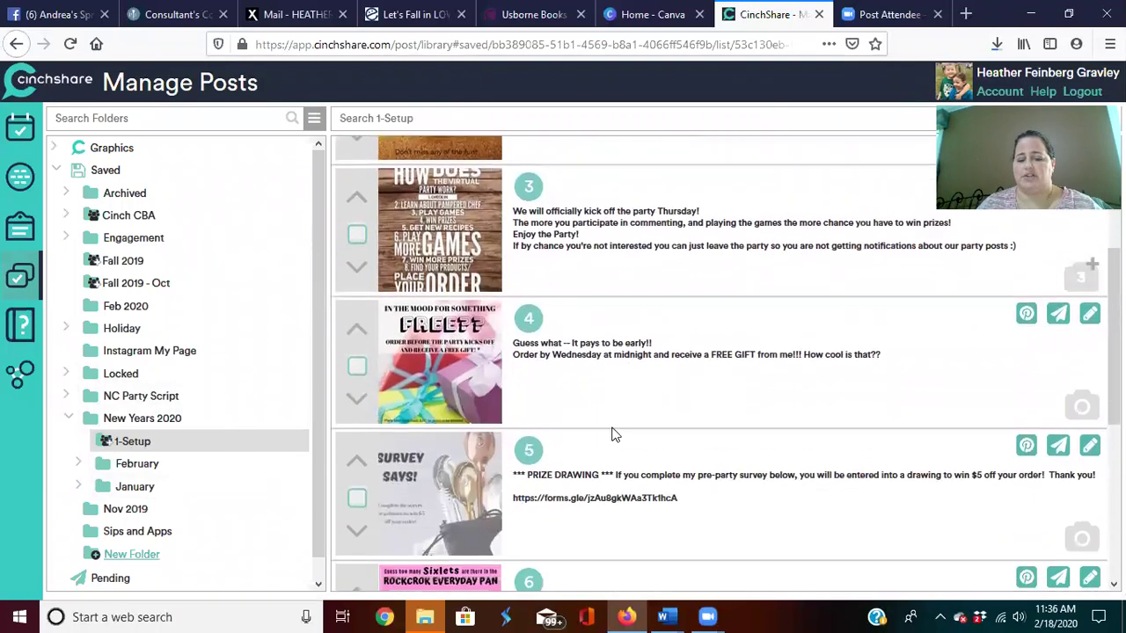
scroll(602, 424, up, 5)
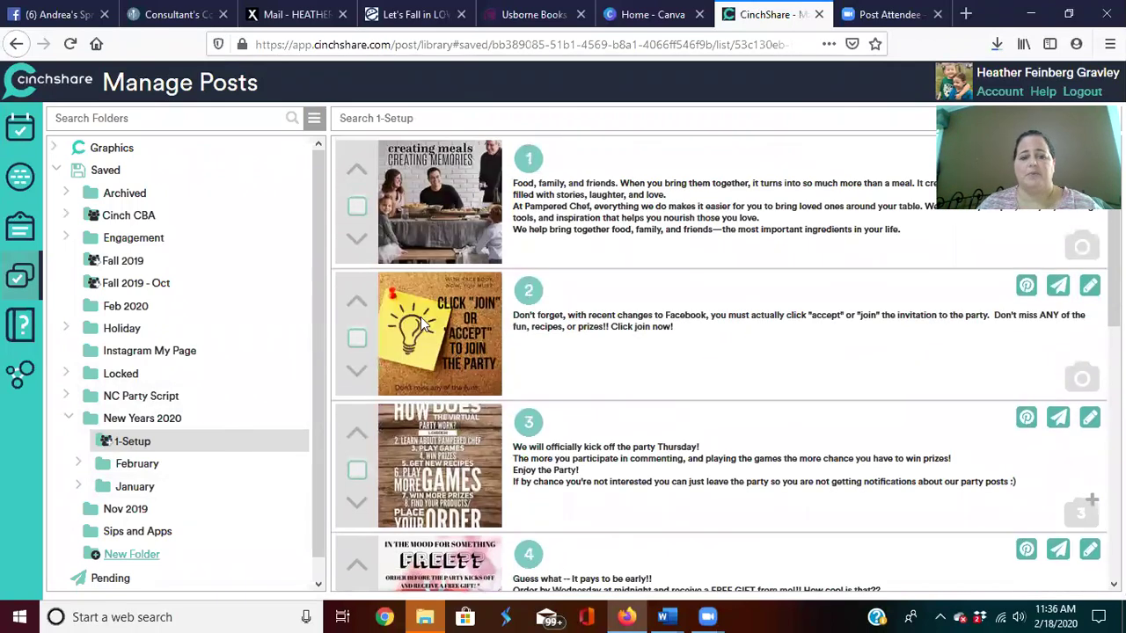
click(356, 208)
click(356, 337)
click(357, 472)
scroll(578, 360, down, 5)
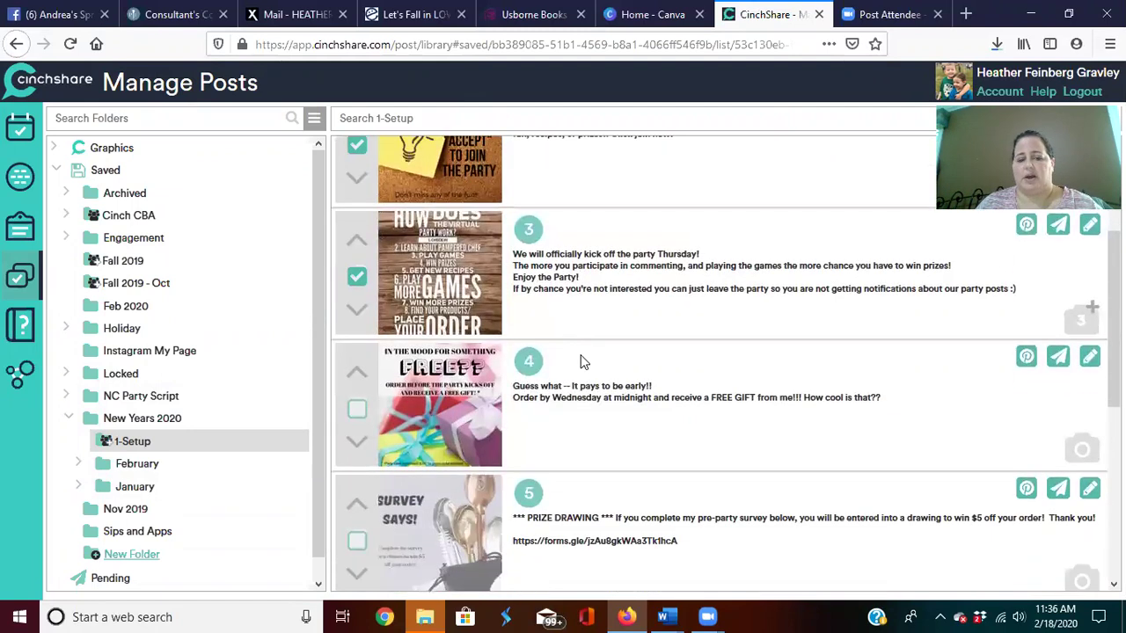
click(359, 346)
click(357, 479)
scroll(570, 405, down, 2)
scroll(570, 407, down, 3)
click(357, 350)
click(358, 487)
scroll(693, 395, down, 2)
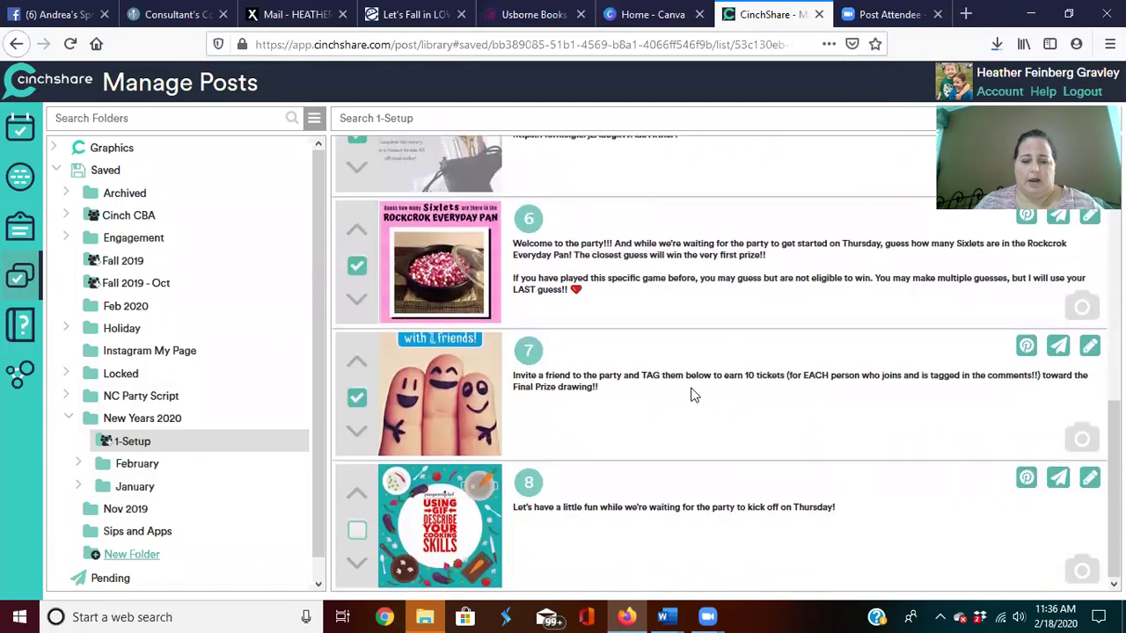
scroll(682, 413, up, 12)
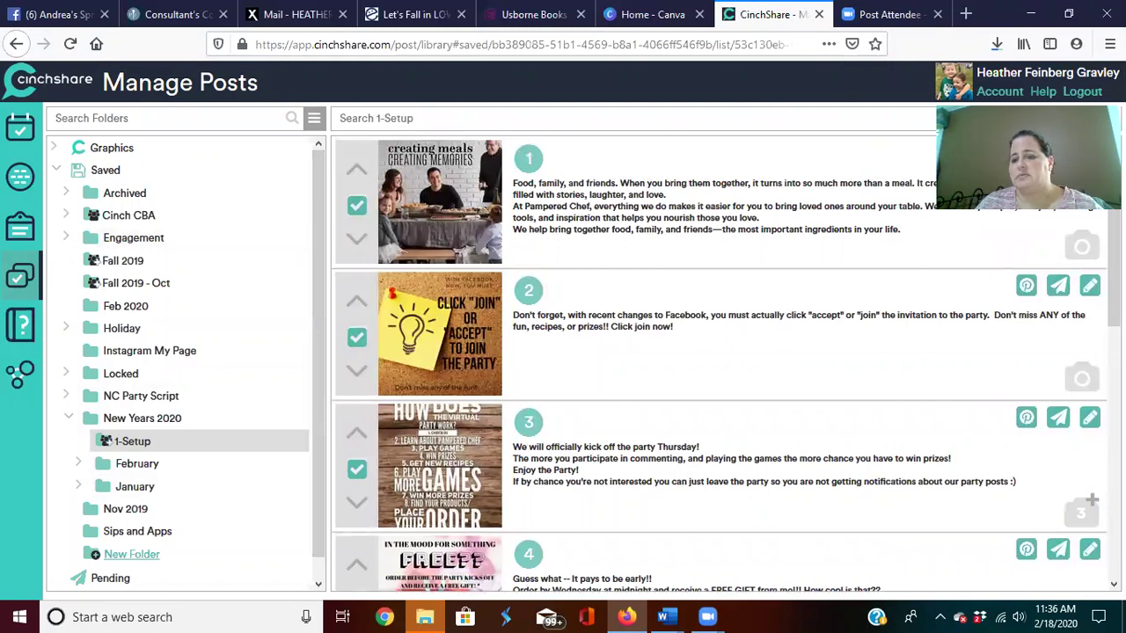
click(1108, 119)
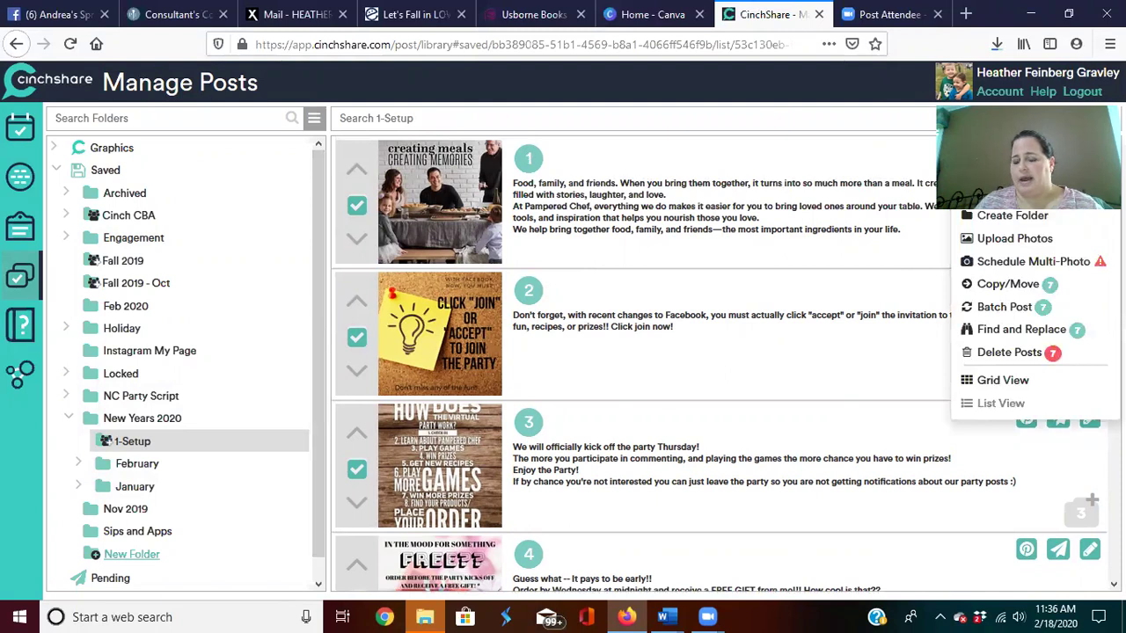
click(1003, 307)
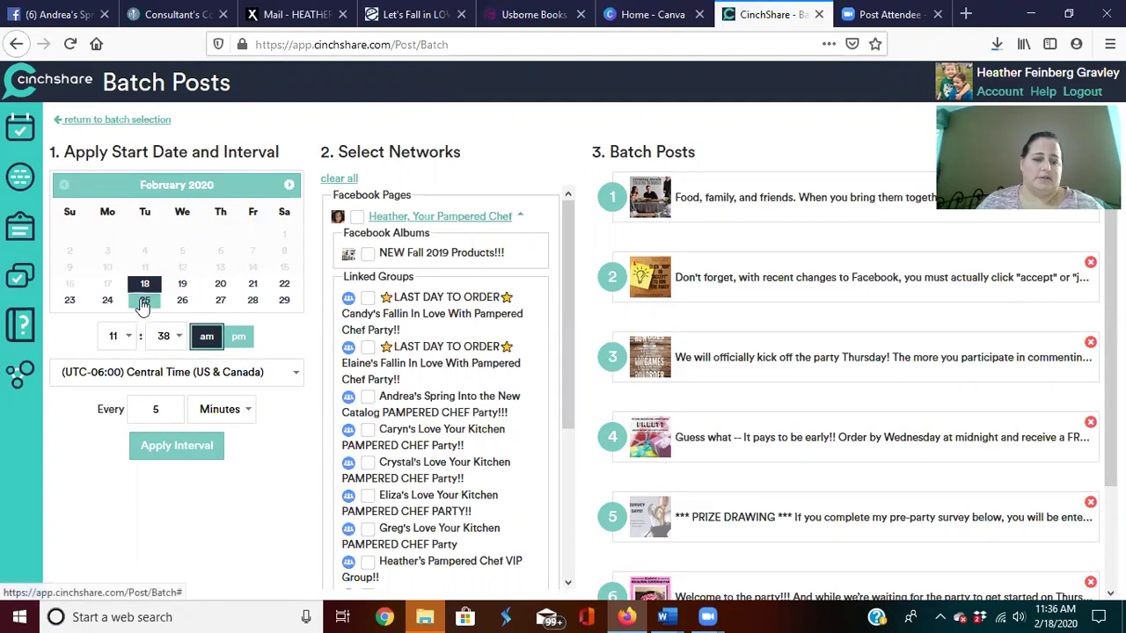
Set the batch start to March 1, 2020 at 8:02 am and apply the interval of every 5 minutes.
click(289, 186)
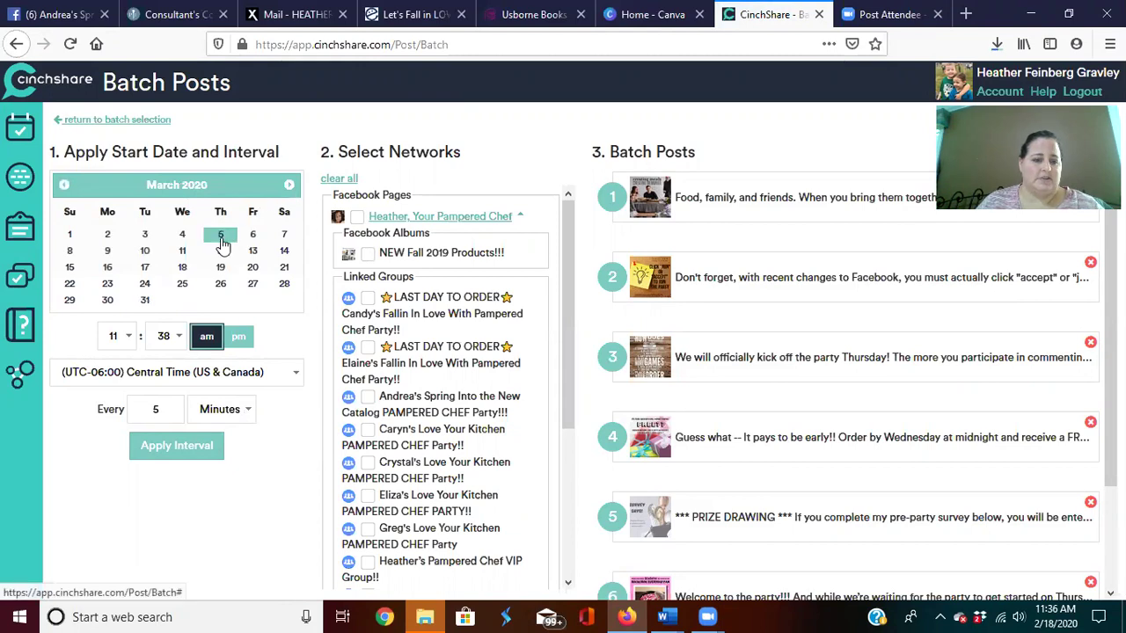
click(66, 238)
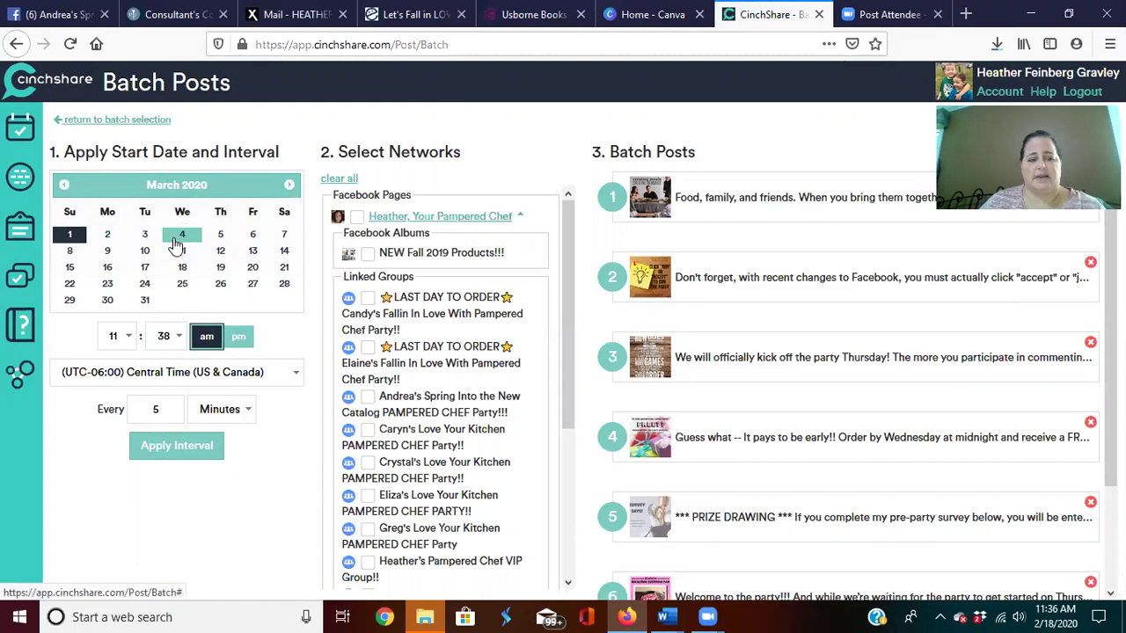
click(120, 340)
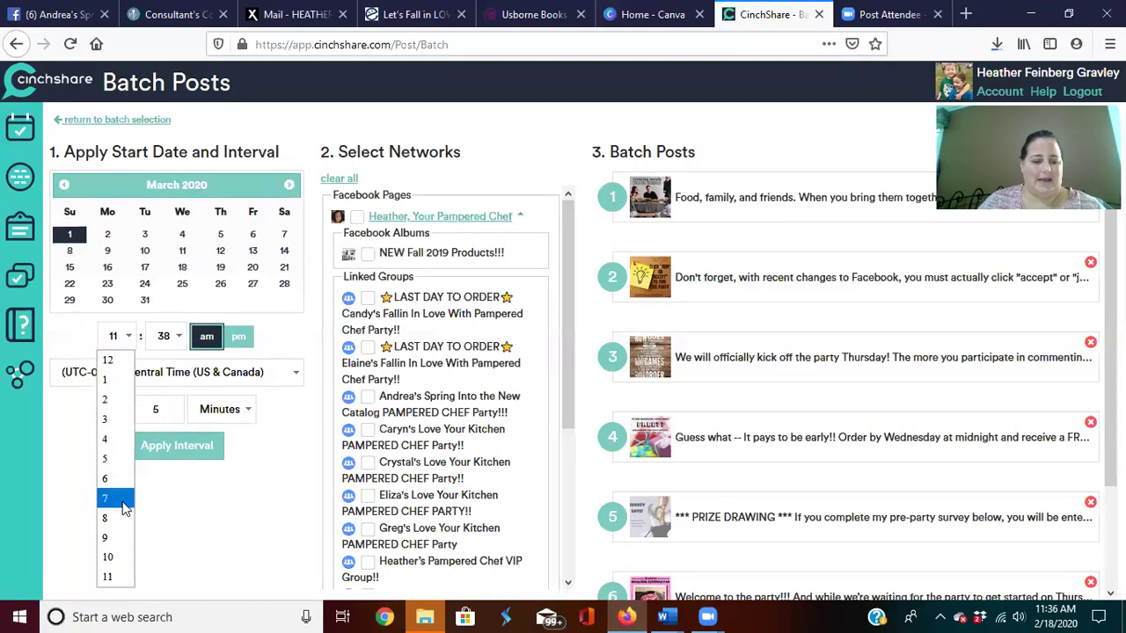
click(123, 518)
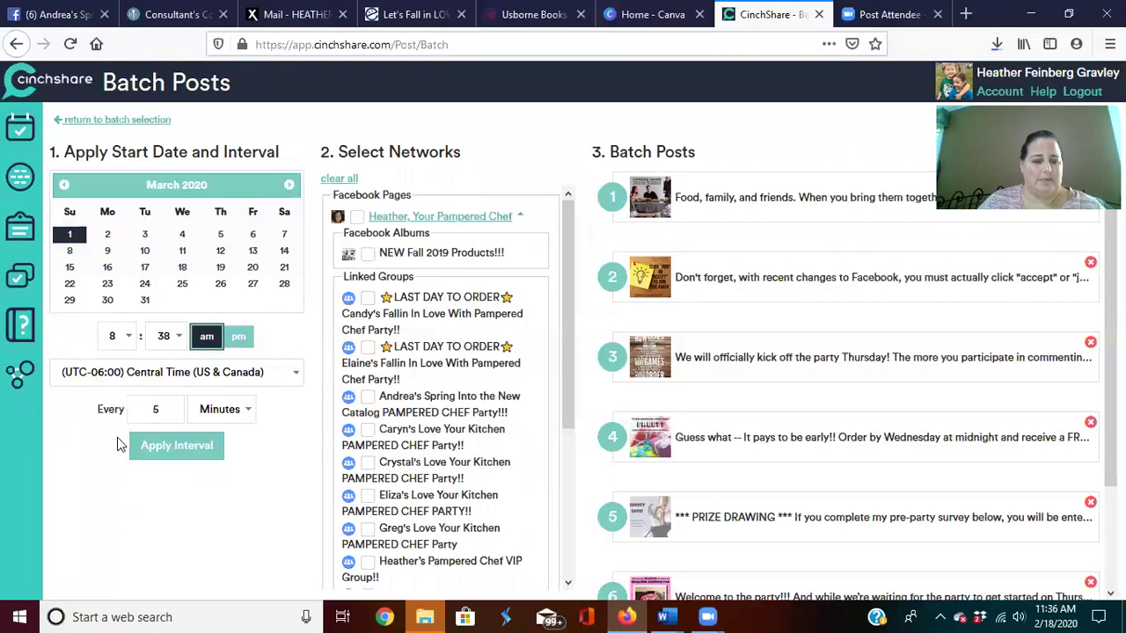
click(162, 337)
scroll(163, 255, up, 5)
drag(180, 100, 180, 77)
click(155, 112)
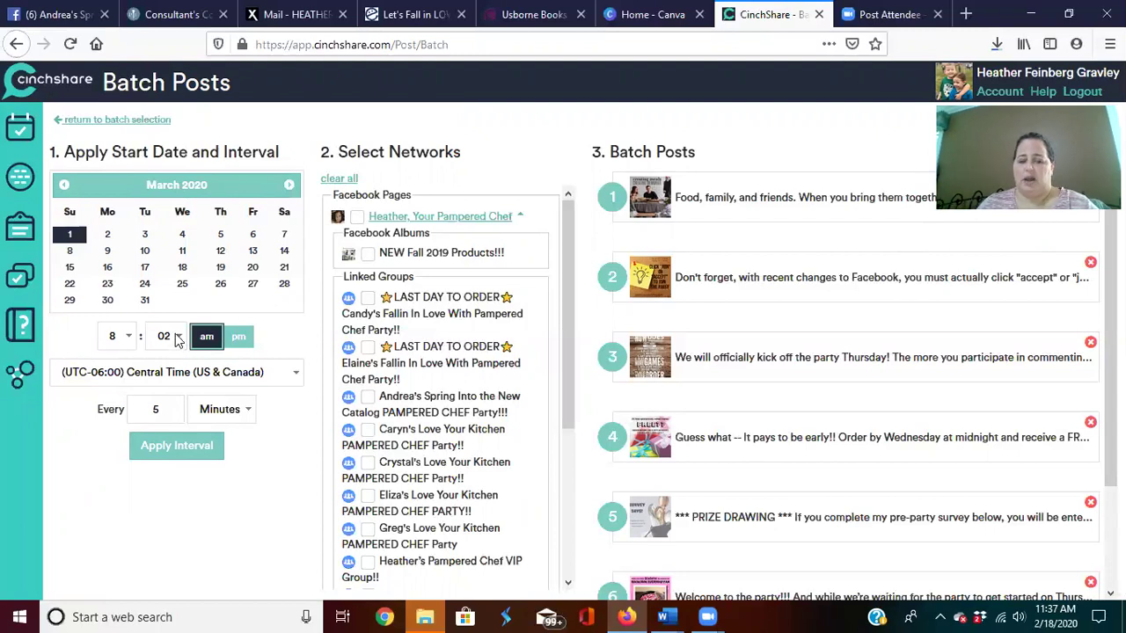
click(180, 446)
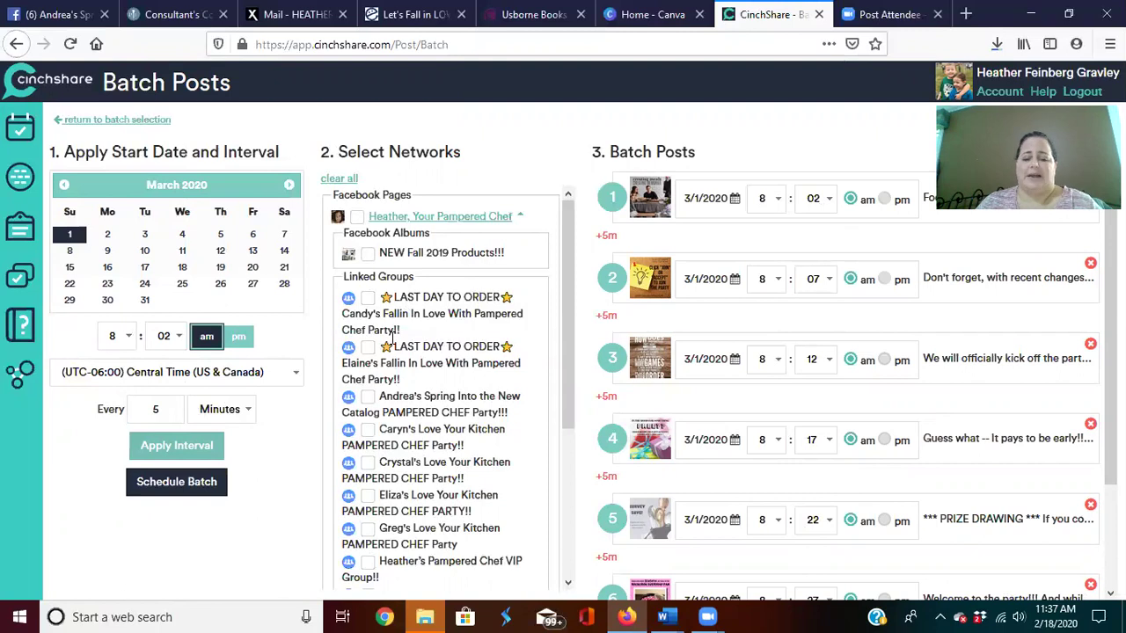
Choose the "Spring Into the New Catalog PAMPERED CHEF Party" linked group as the destination and schedule the batch.
click(368, 398)
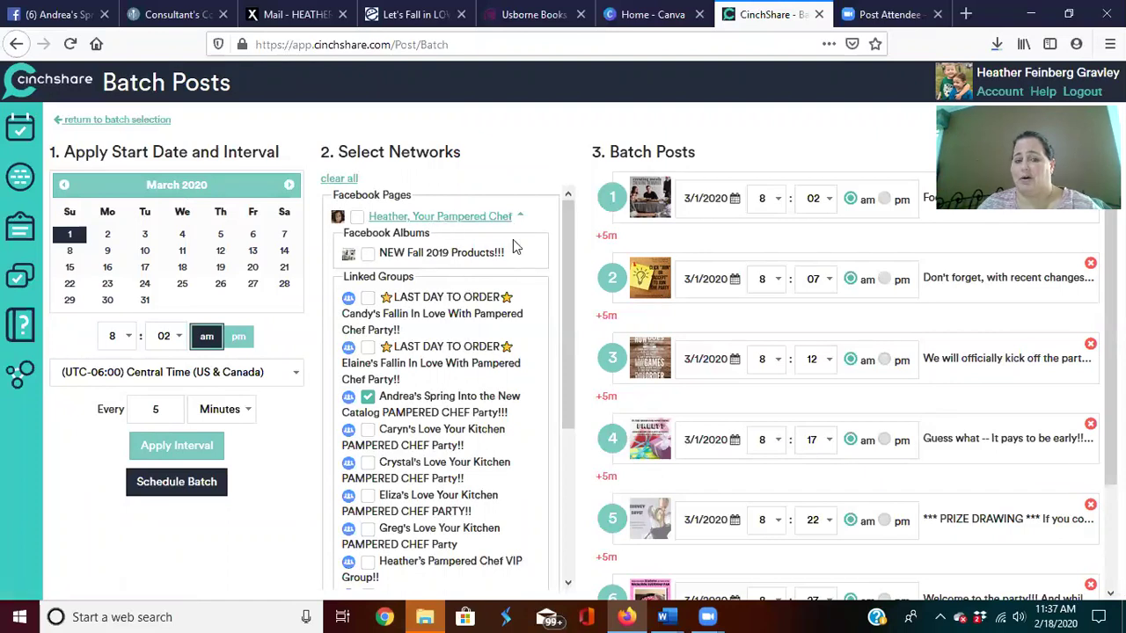
scroll(519, 363, down, 3)
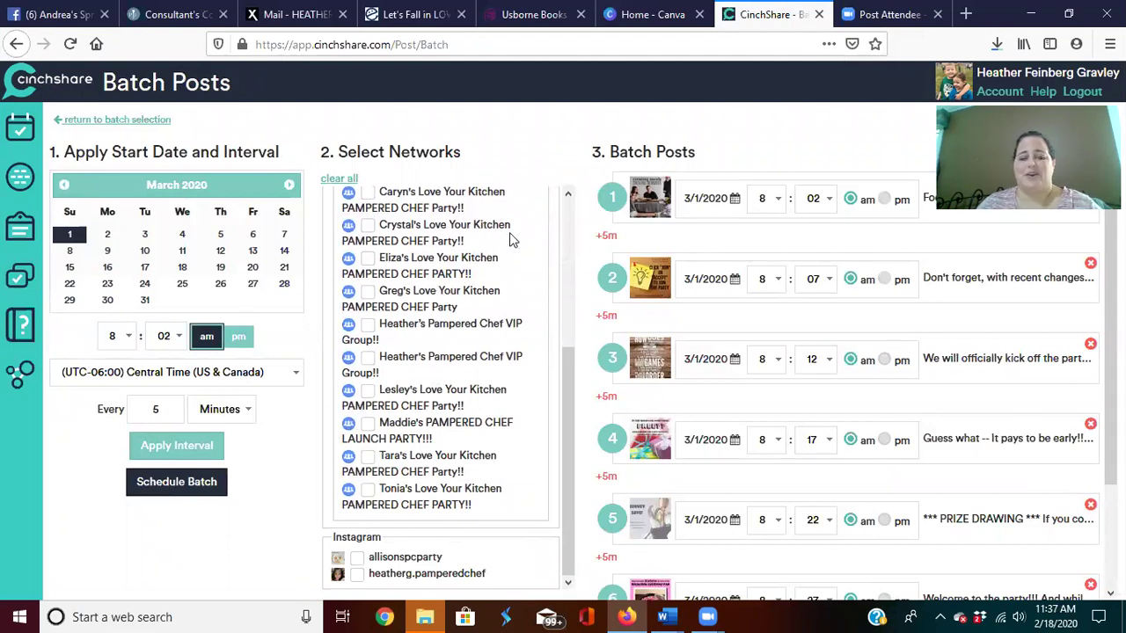
scroll(456, 280, up, 5)
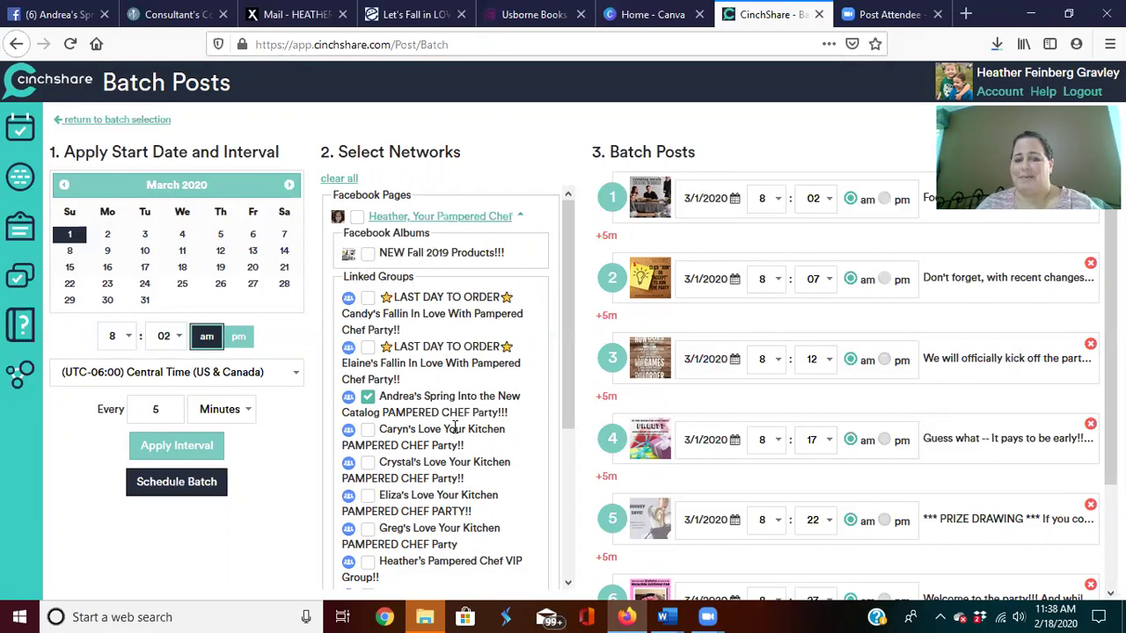
scroll(423, 356, down, 5)
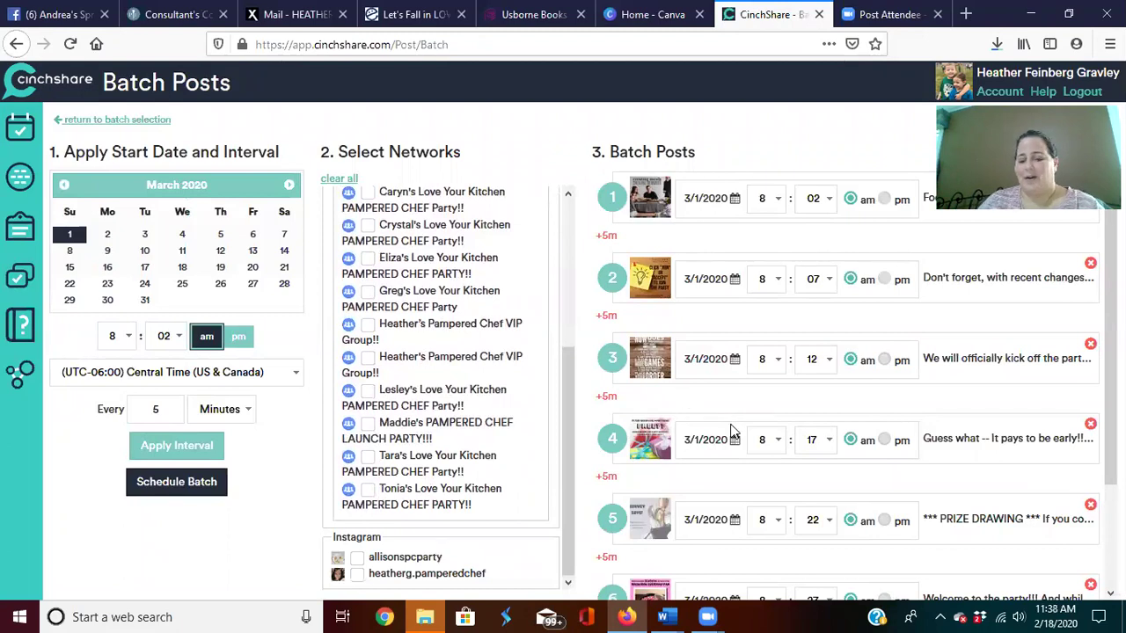
scroll(727, 433, down, 3)
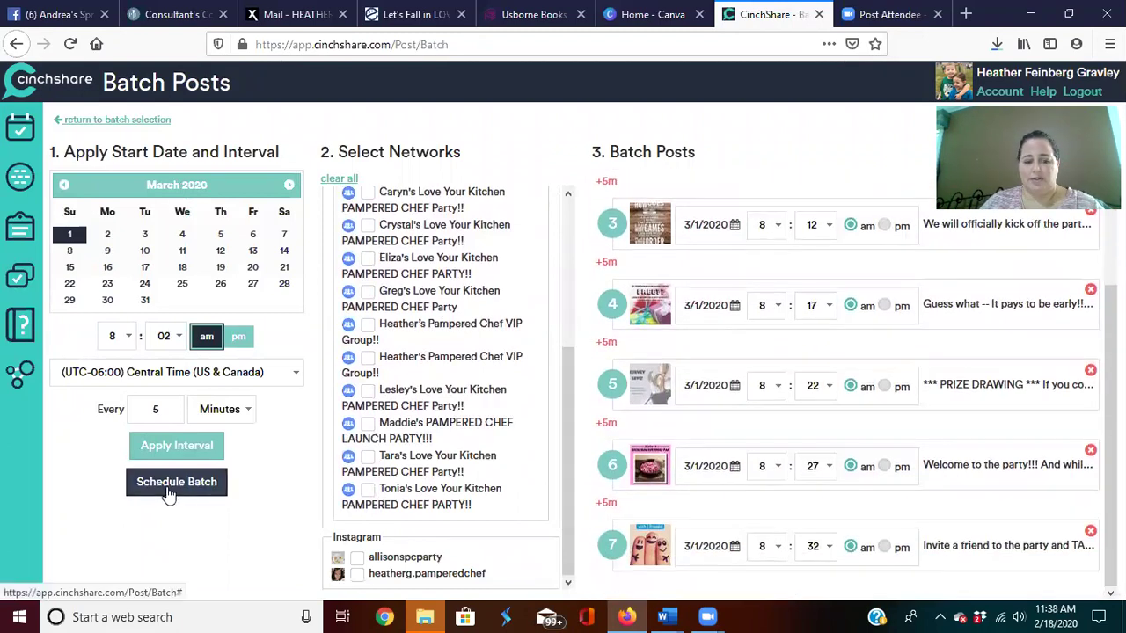
click(170, 490)
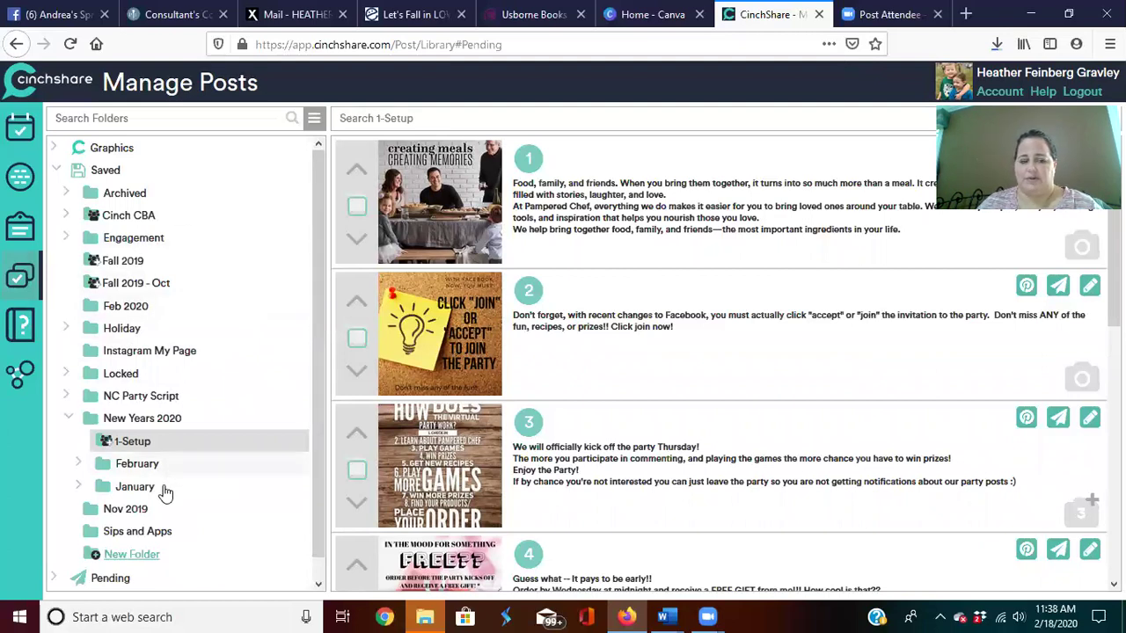
Expand the Pending posts through Facebook and Facebook Pages down to the Pampered Chef business page.
scroll(291, 440, down, 1)
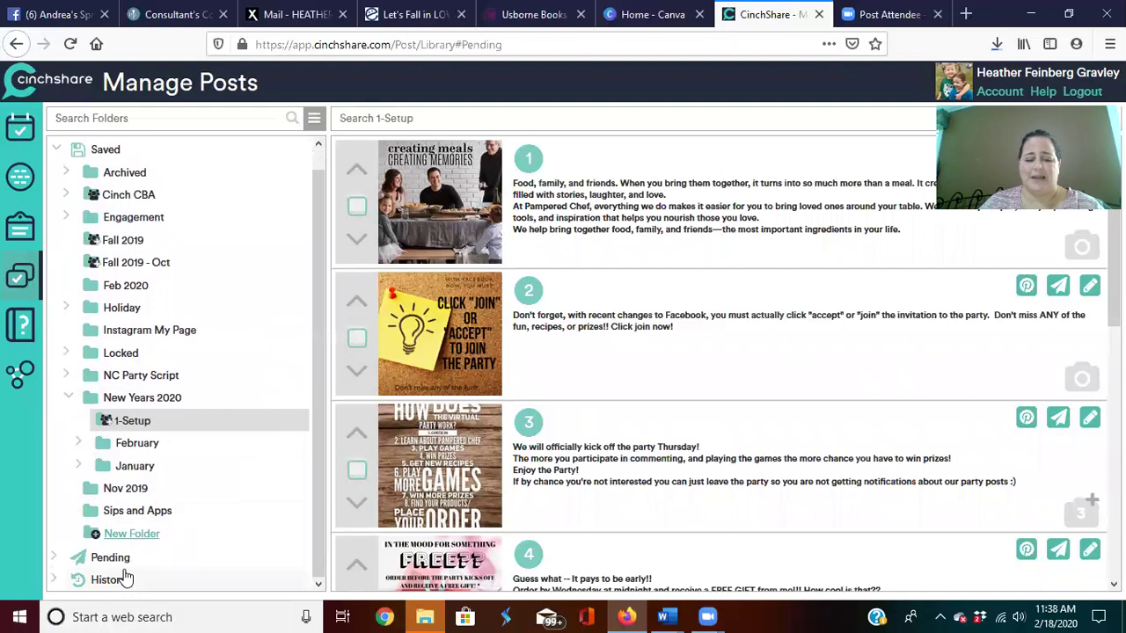
click(54, 563)
scroll(202, 515, down, 1)
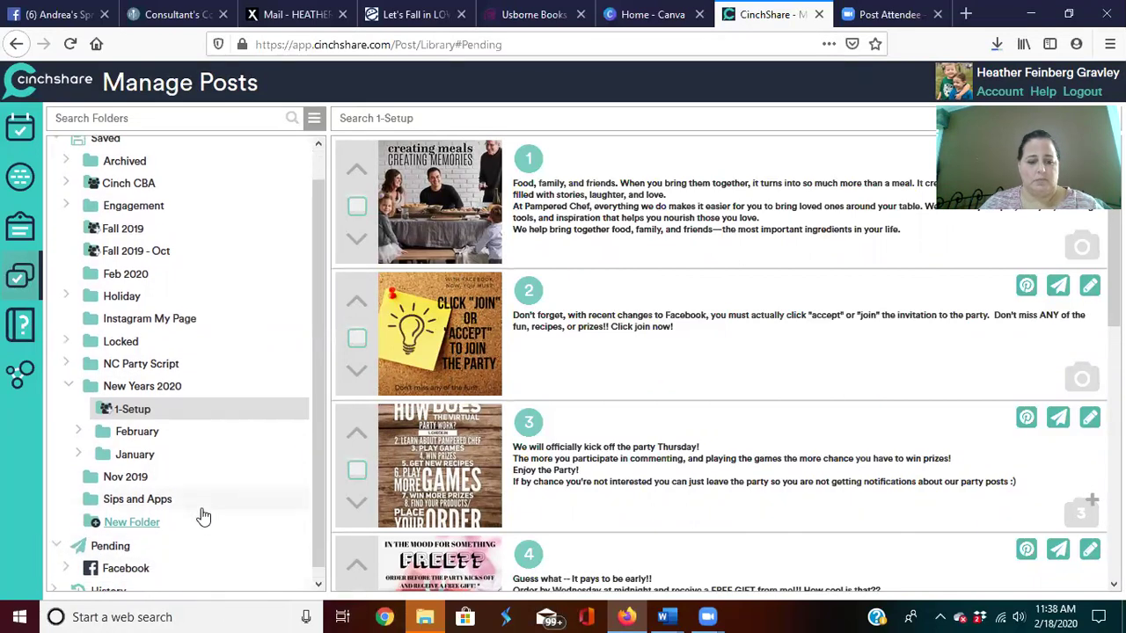
click(125, 556)
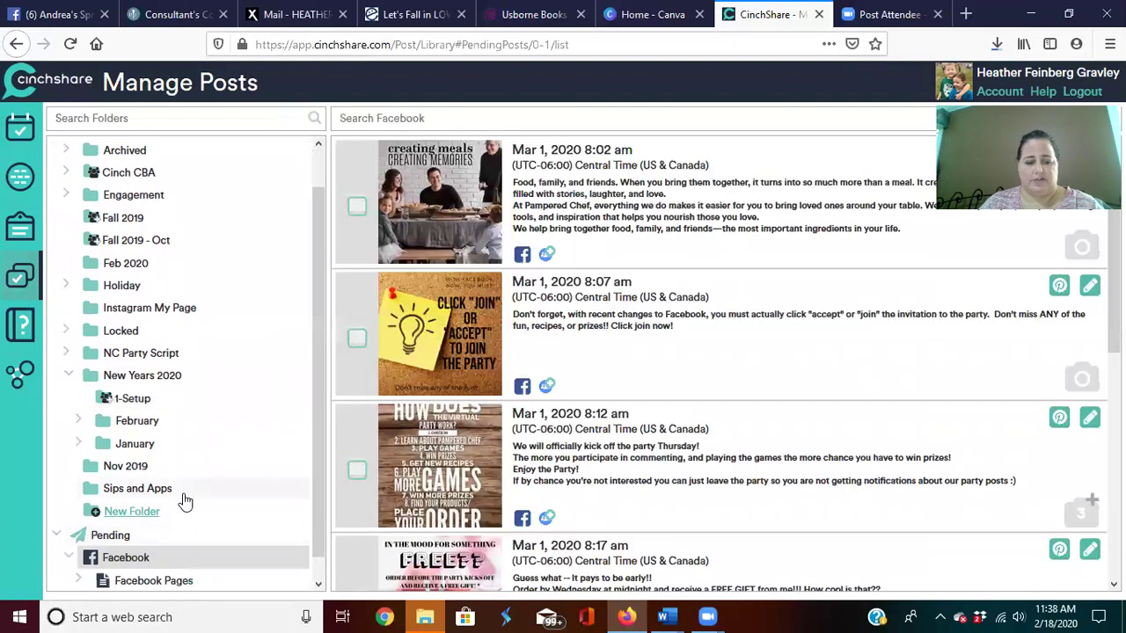
scroll(185, 497, down, 1)
click(173, 562)
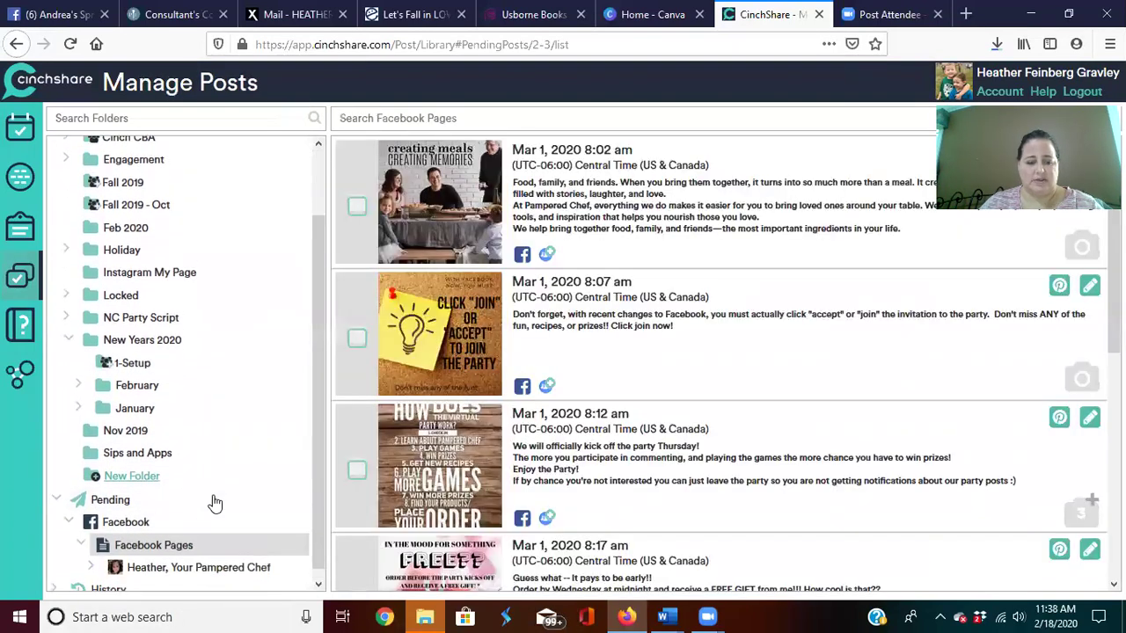
scroll(214, 502, down, 1)
click(222, 559)
scroll(249, 475, down, 1)
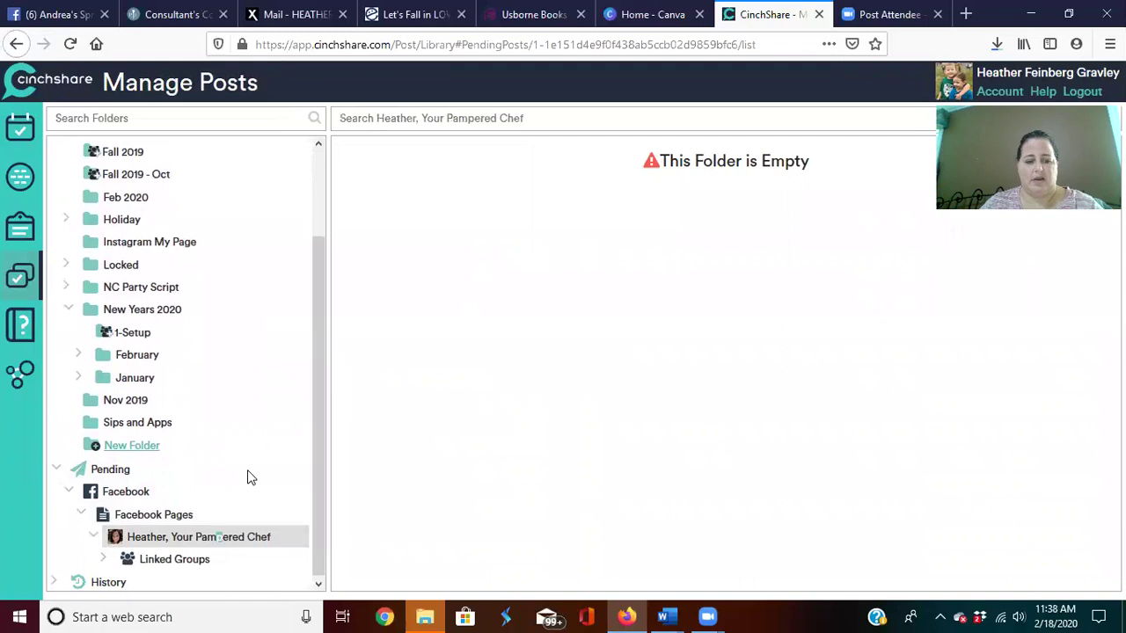
Open the "Spring Into the New Catalog PAMPERED CHEF Party" group under Linked Groups and look through its pending posts.
click(189, 563)
scroll(268, 519, down, 1)
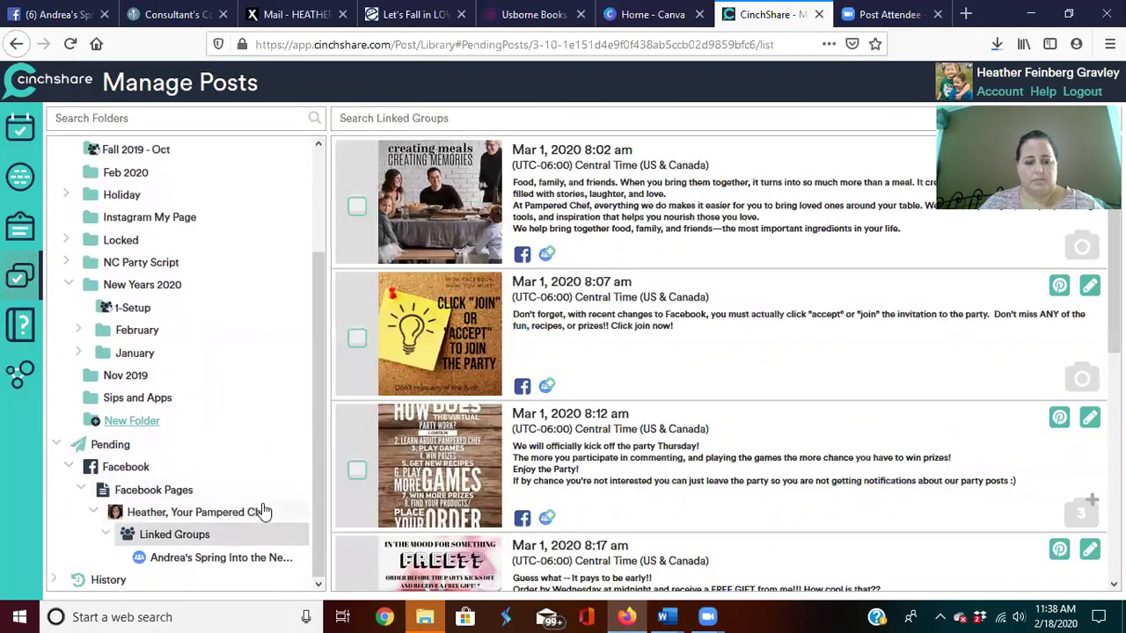
click(235, 560)
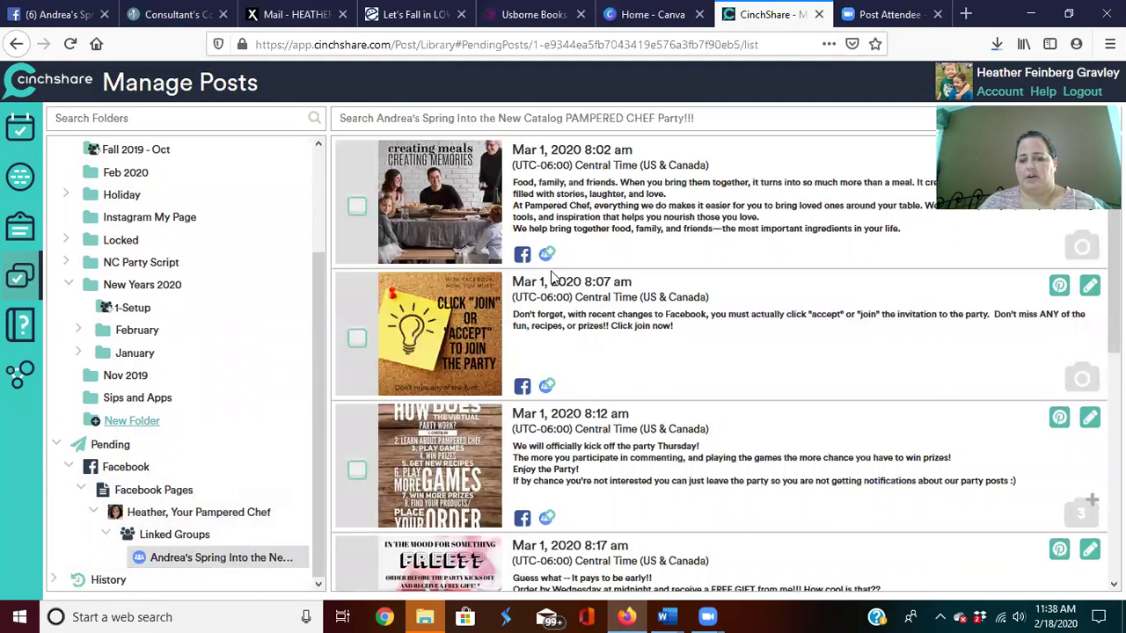
scroll(551, 276, down, 6)
scroll(529, 358, up, 6)
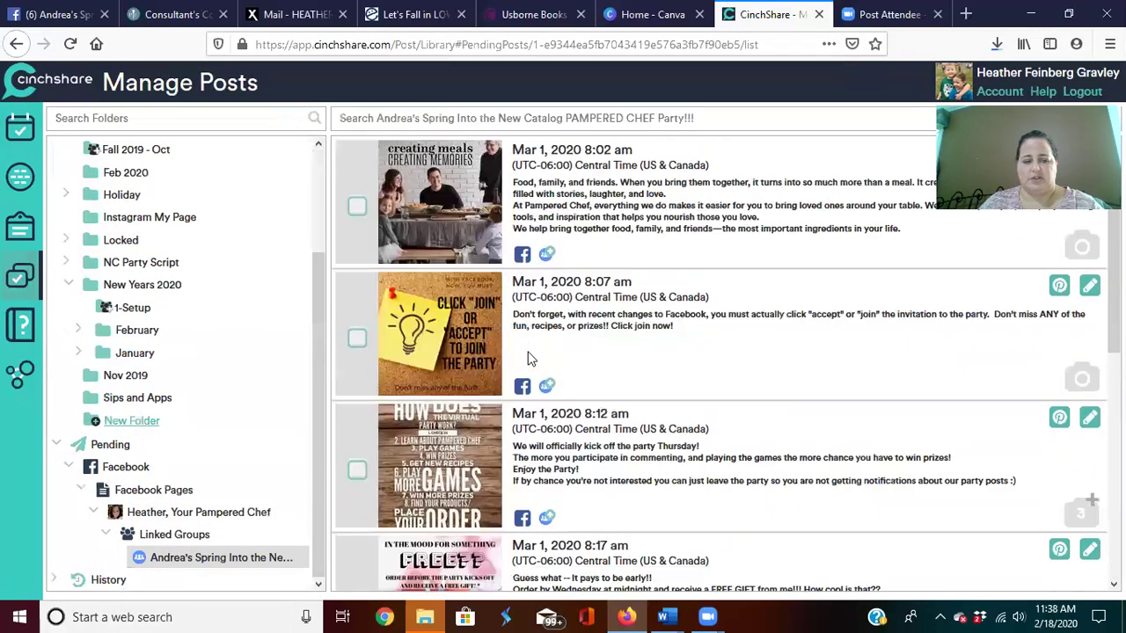
Return to the full Pending list, collapse its Facebook subfolders and look through all scheduled posts.
click(117, 447)
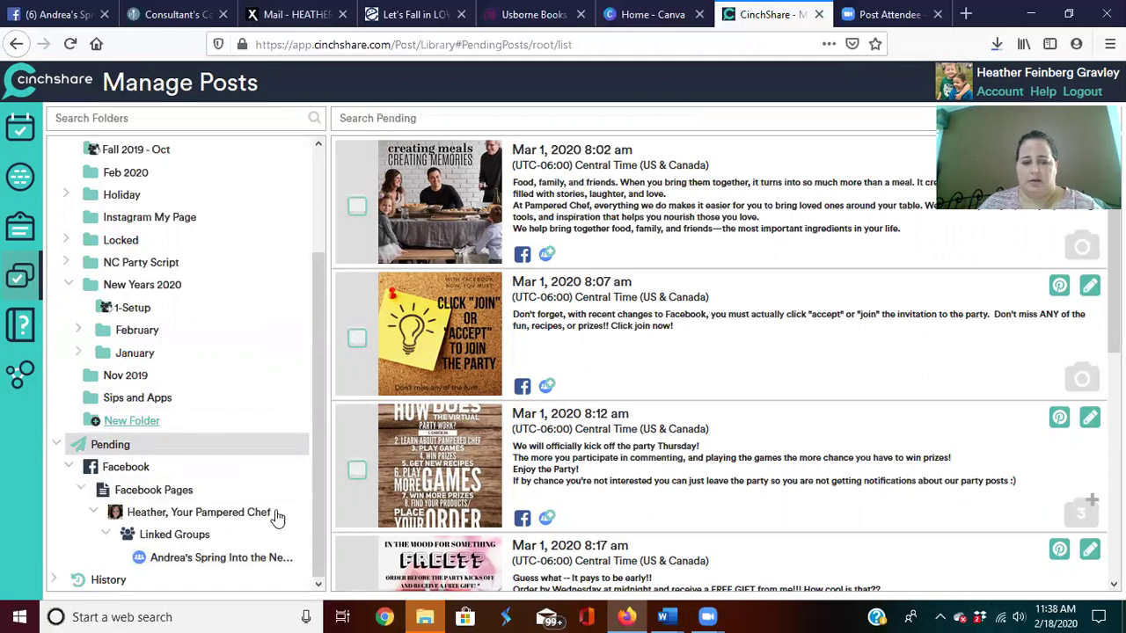
click(71, 467)
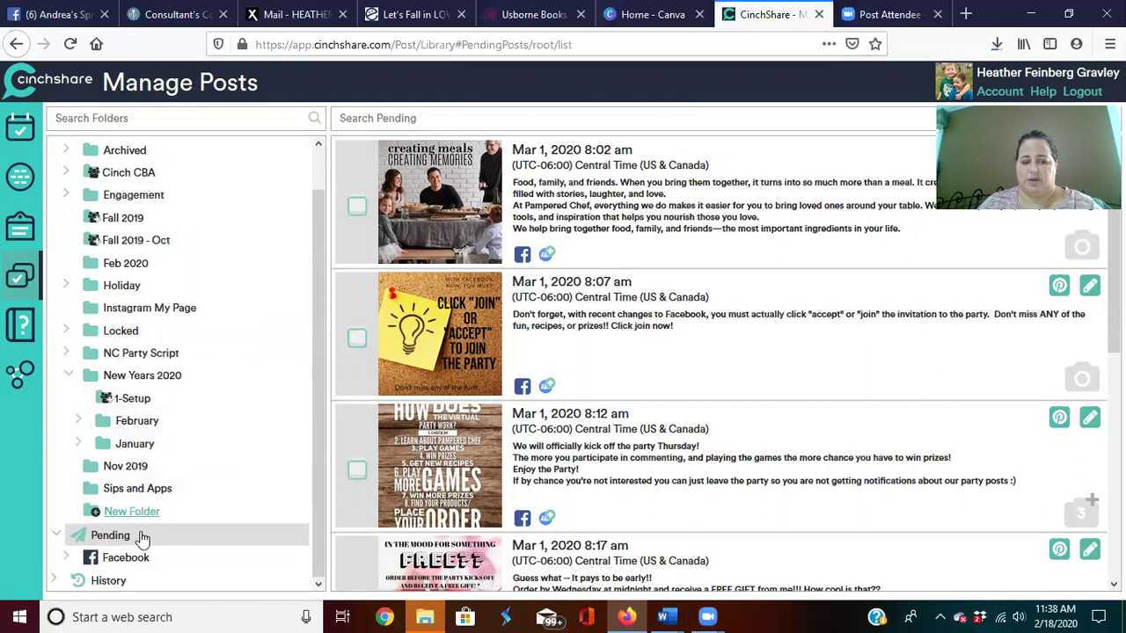
click(116, 488)
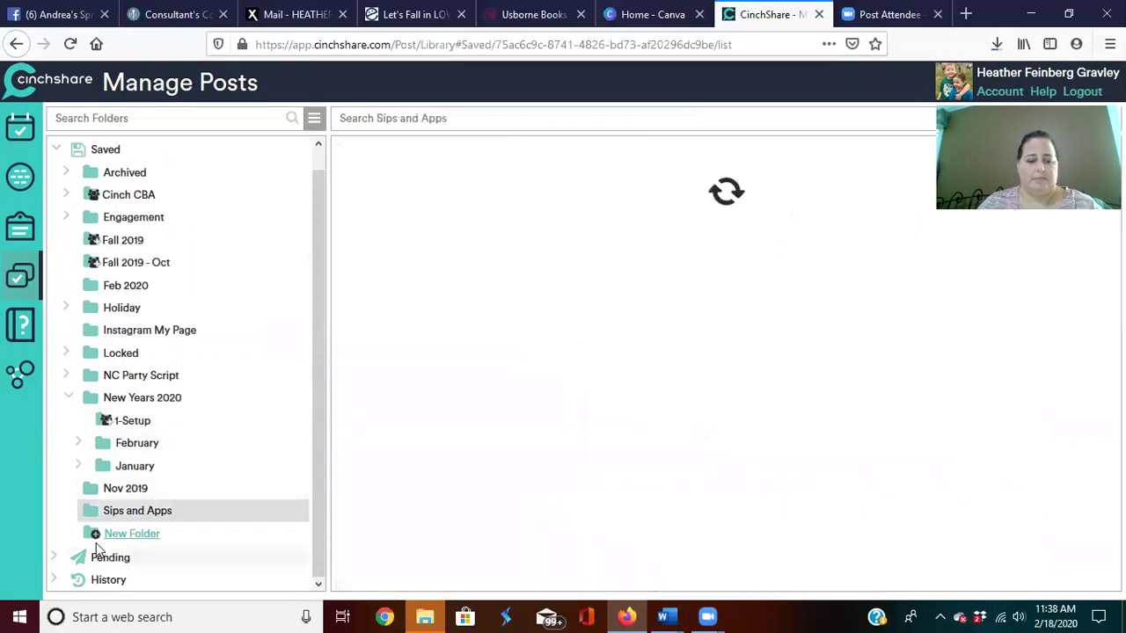
click(106, 559)
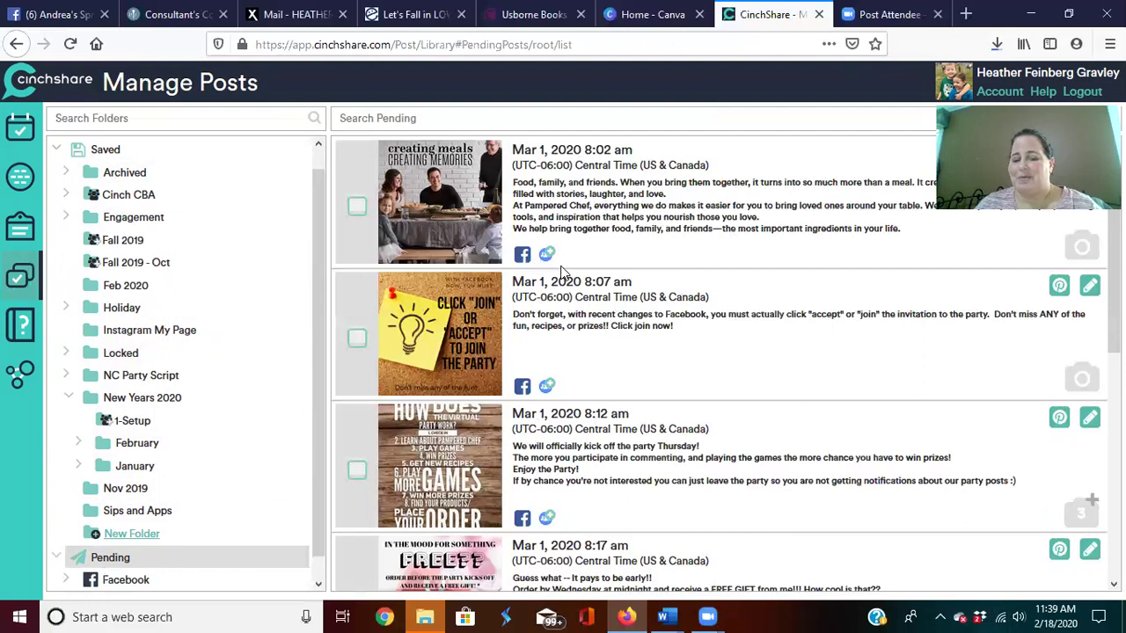
scroll(616, 455, down, 2)
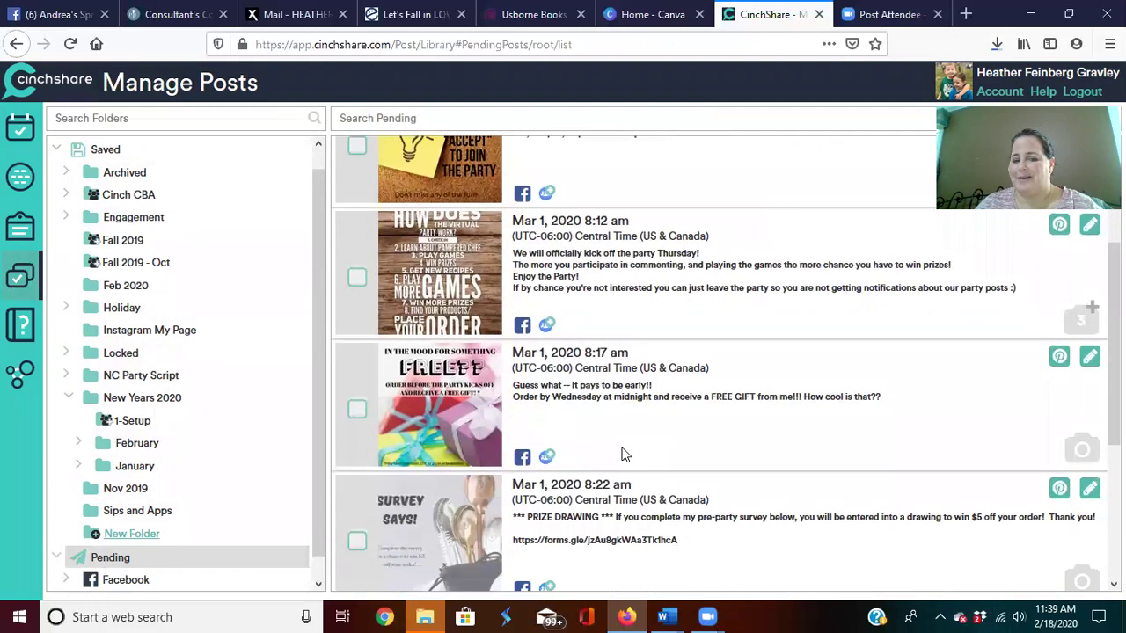